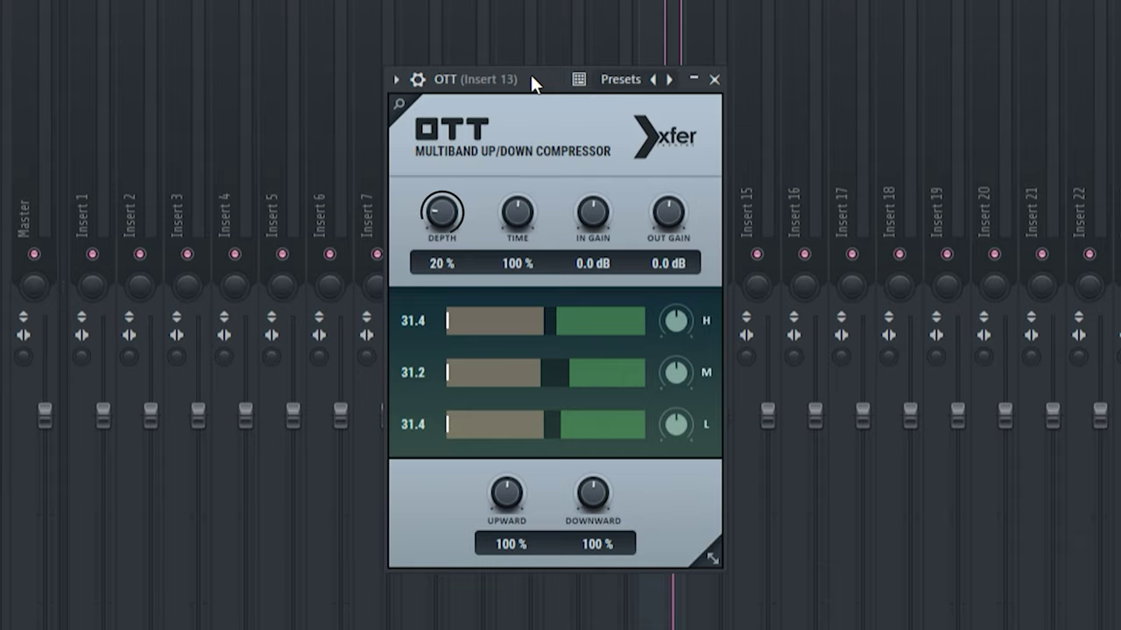
Step: Write the Harmless melody in the piano roll, starting with C5 and G#4 notes, and duplicate the phrase
key(Escape)
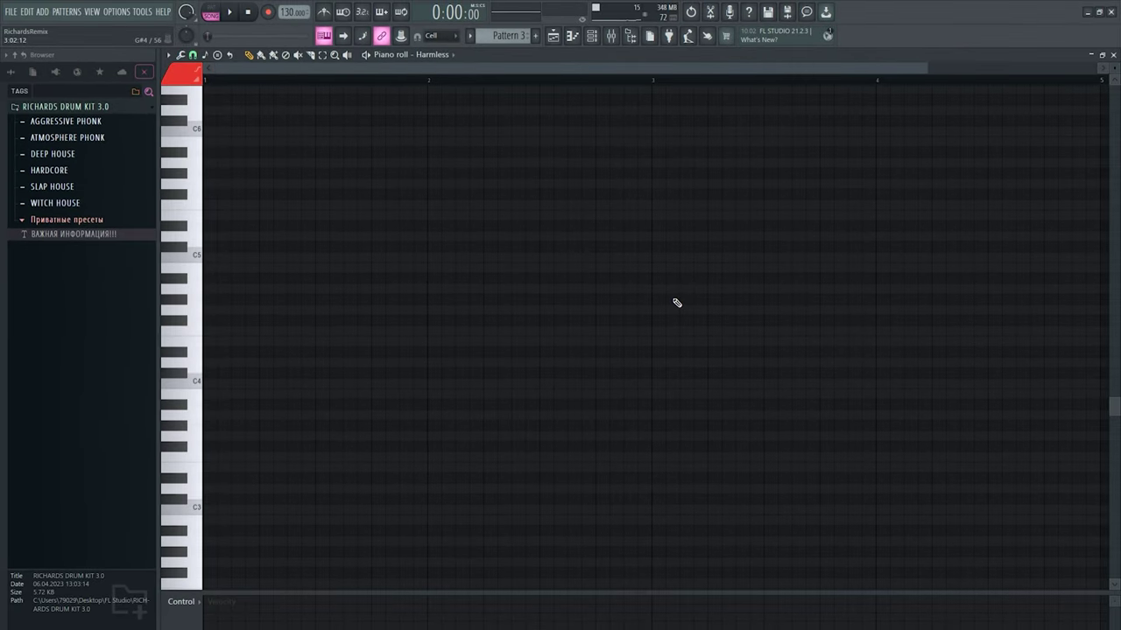
click(210, 257)
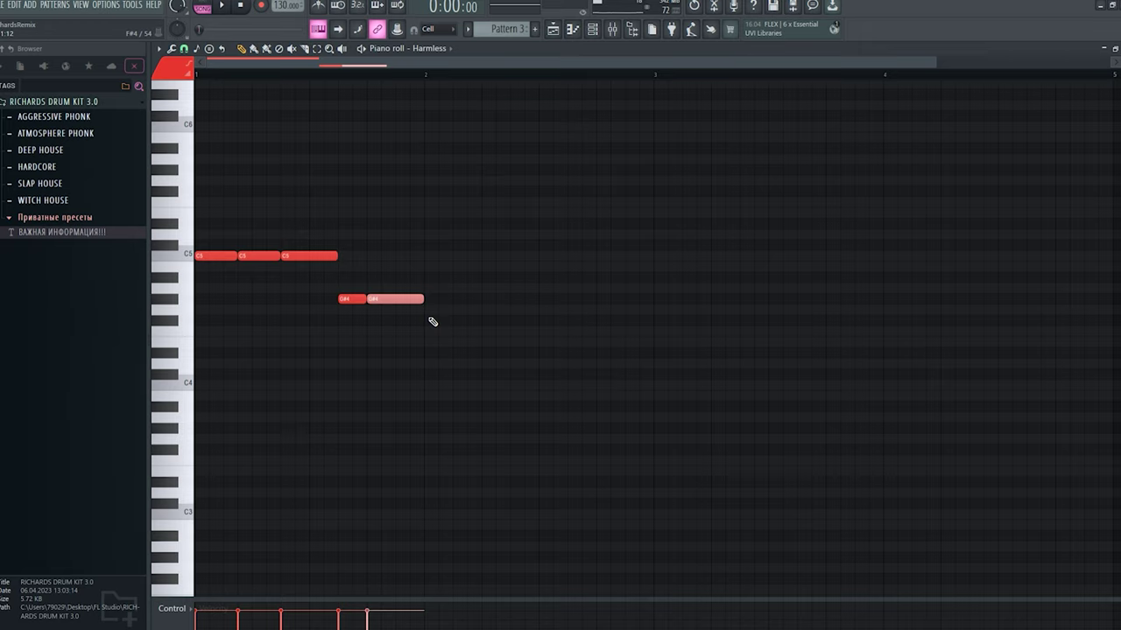
mouse_move(426, 323)
mouse_down()
mouse_move(473, 310)
mouse_move(692, 317)
mouse_up()
drag(673, 402, 295, 213)
key(ctrl+b)
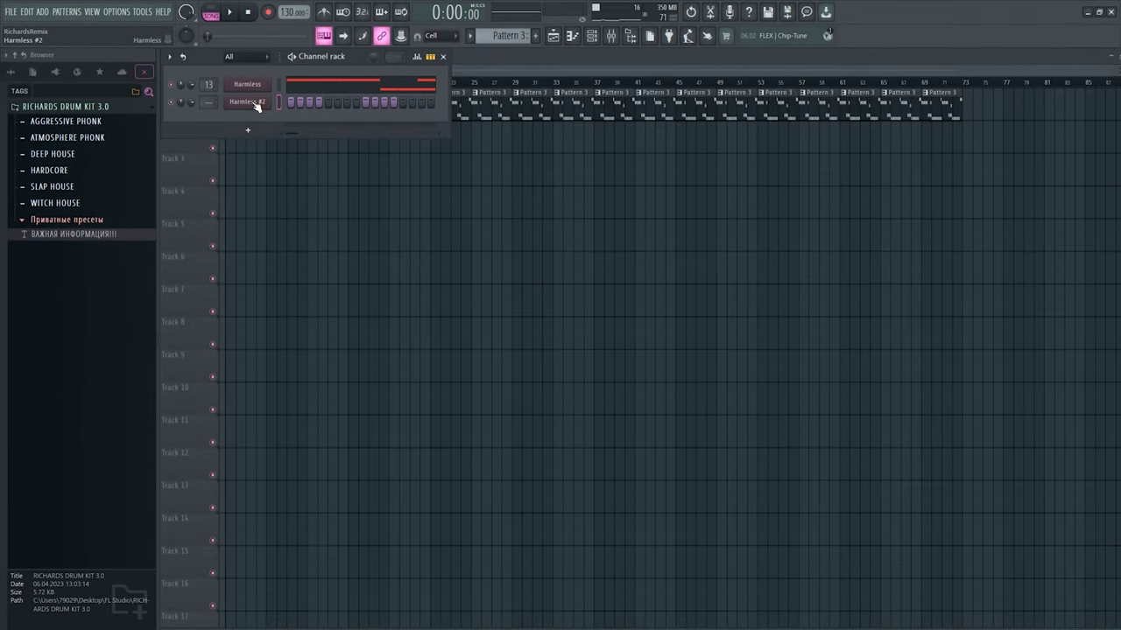
Step: On the Harmless #2 synth, set the reverb to Classic and the compressor to Limiting
click(255, 103)
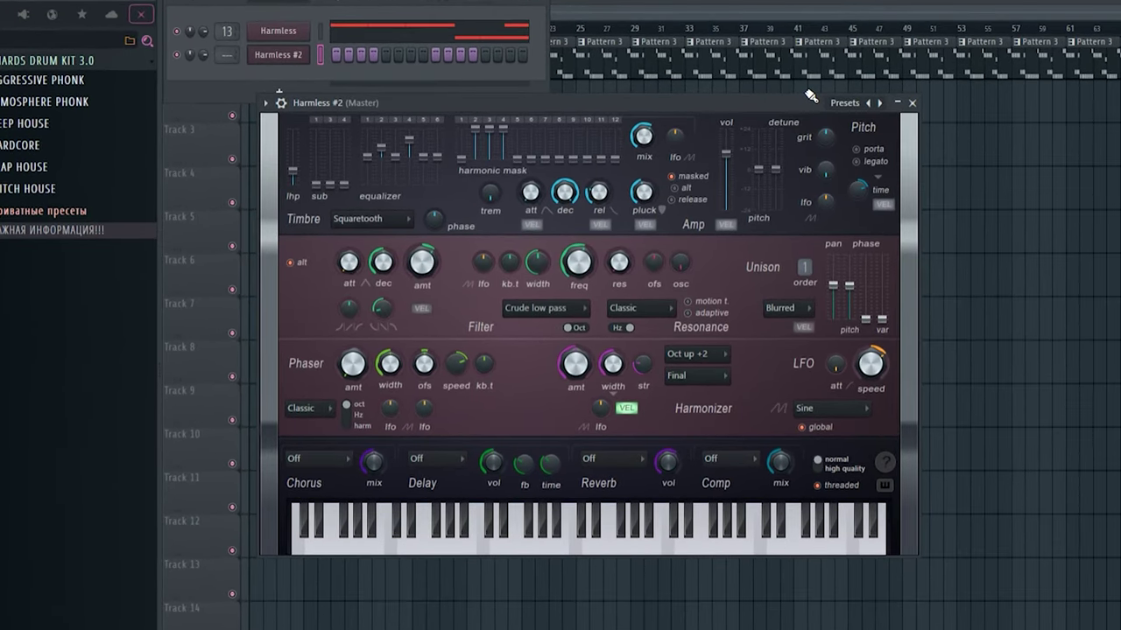
click(613, 459)
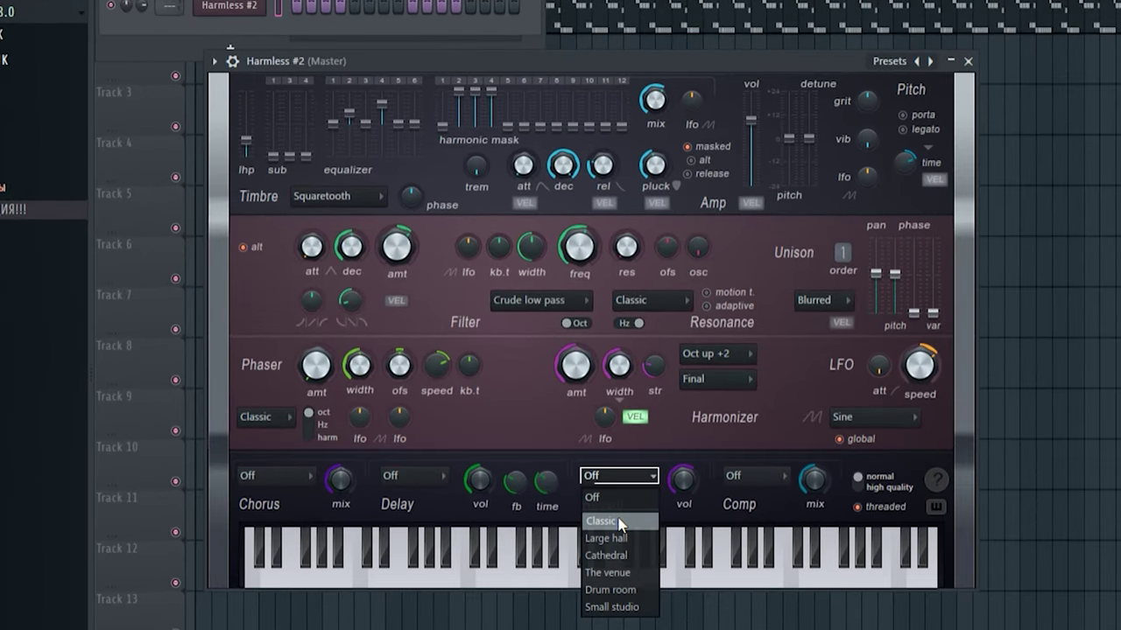
click(600, 497)
click(739, 477)
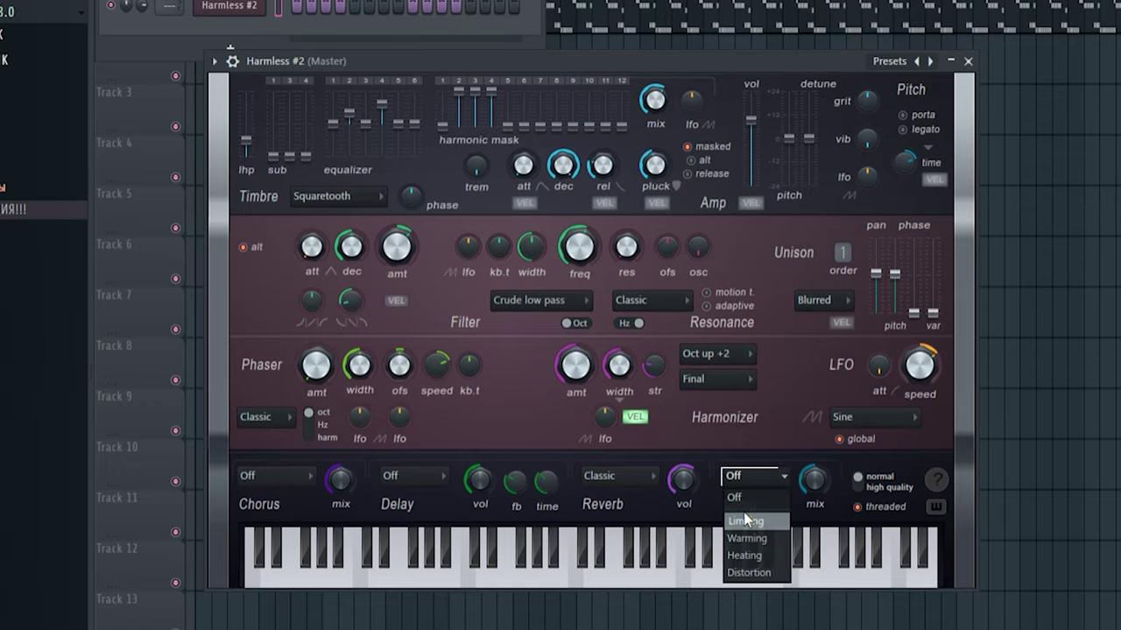
click(745, 520)
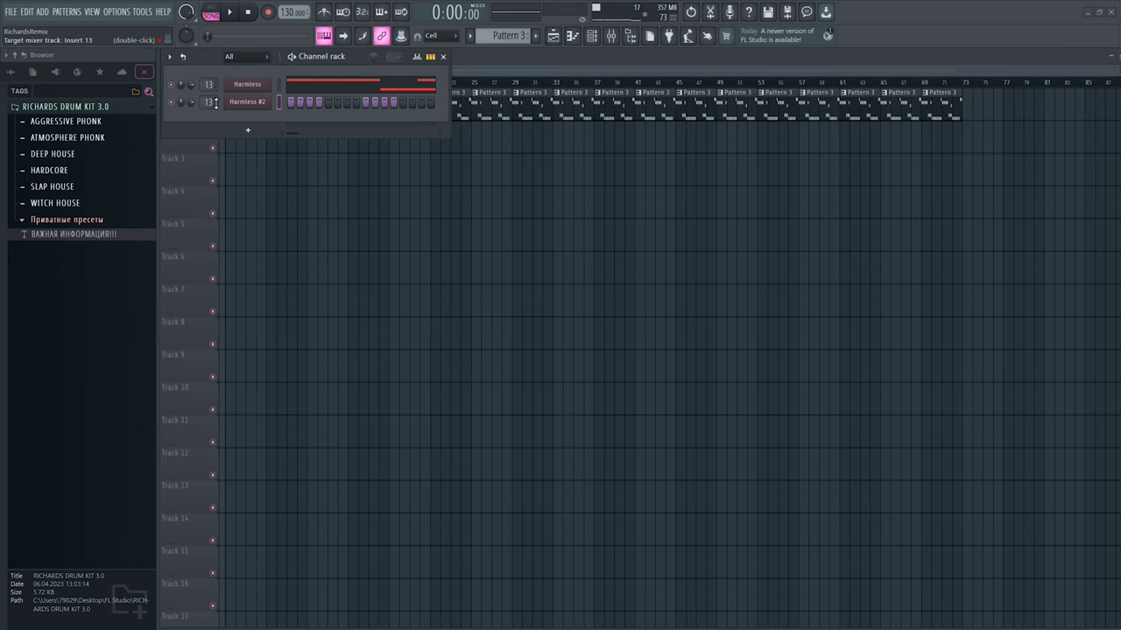
Step: Paste the copied melody into the Harmless #2 piano roll and delete its slide notes
right_click(263, 107)
click(298, 100)
key(ctrl+v)
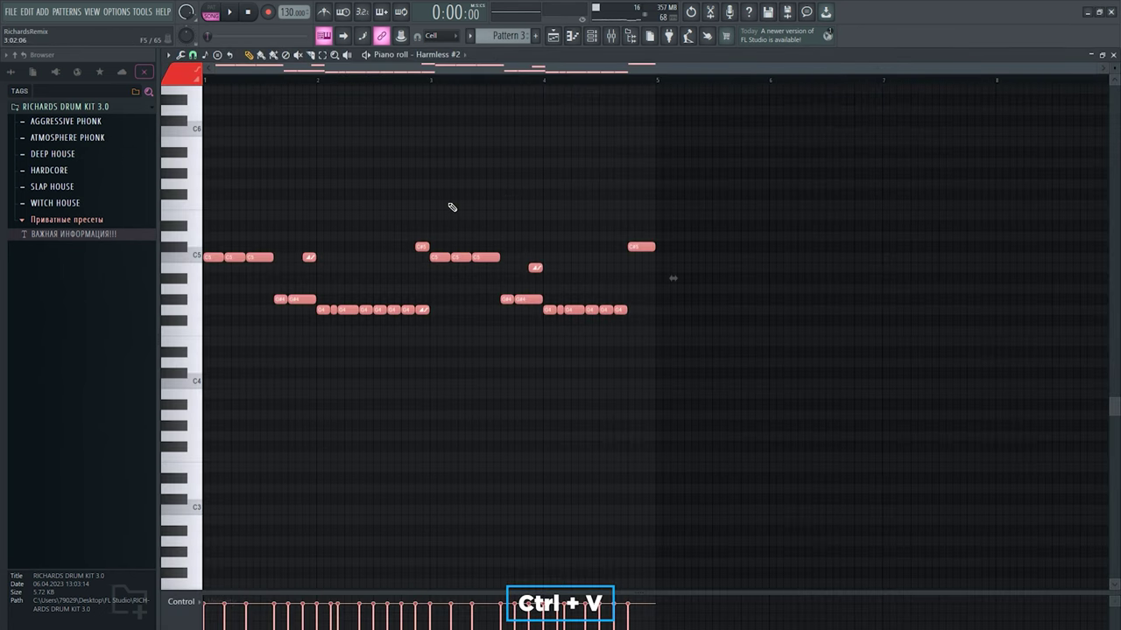
right_click(310, 256)
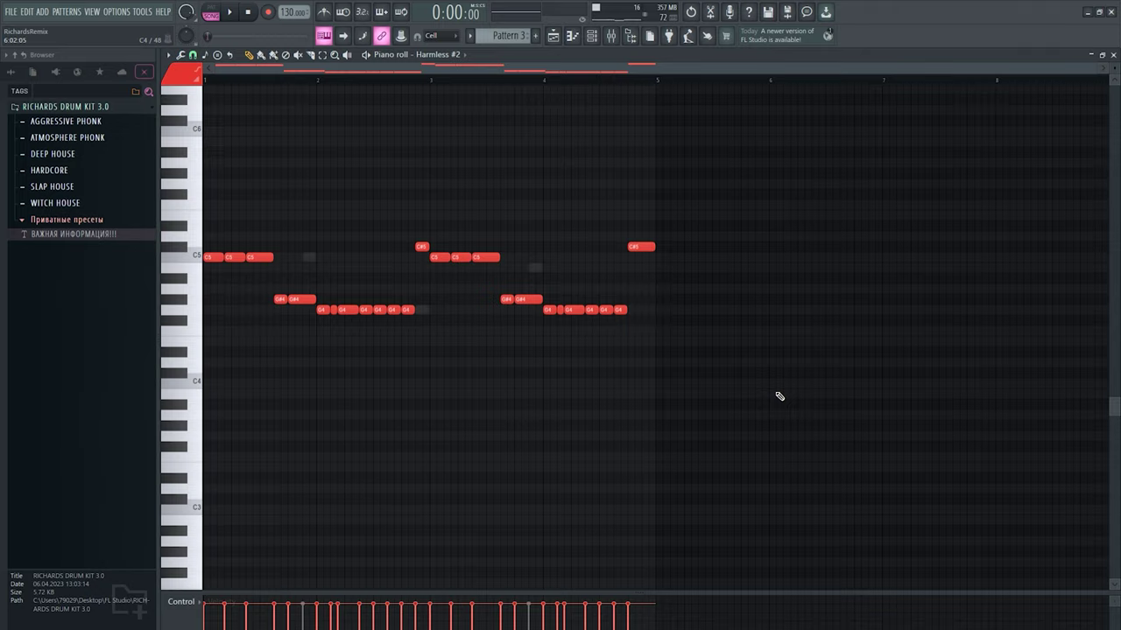
Step: Copy all the Harmless #2 notes one octave lower, from C5 to C4, and play back the result
drag(779, 396, 213, 203)
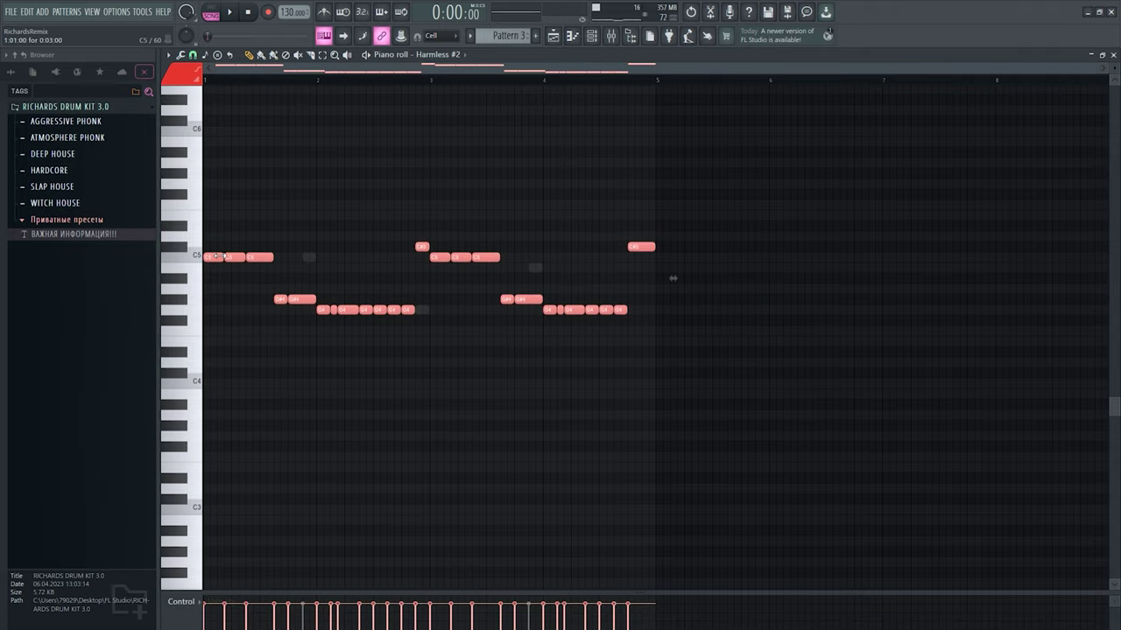
drag(218, 256, 219, 383)
drag(696, 345, 68, 454)
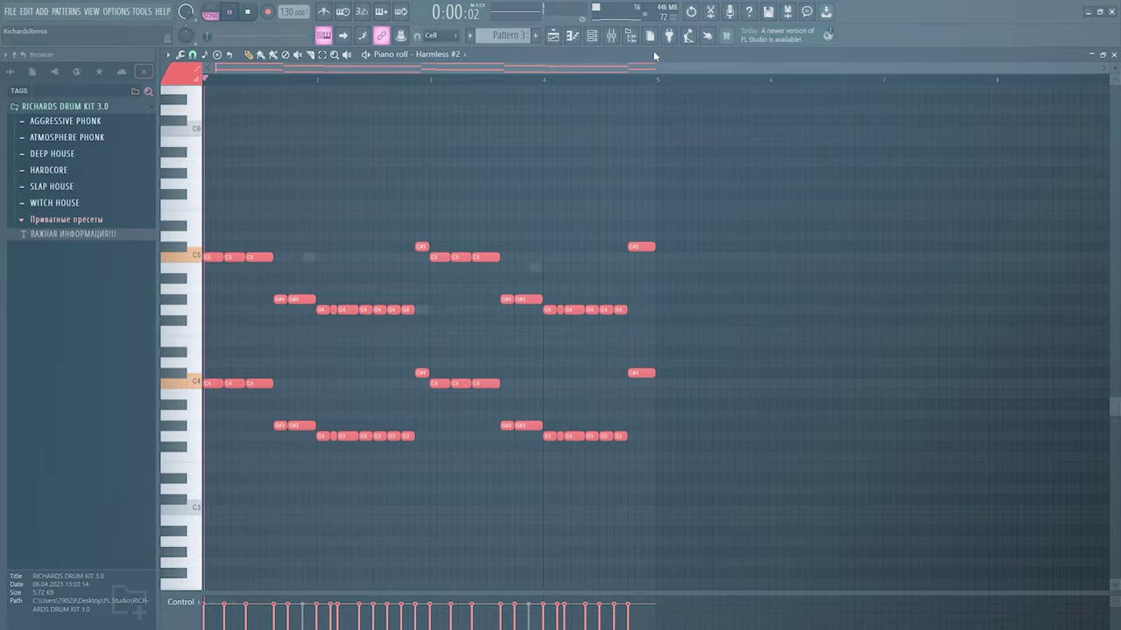
key(space)
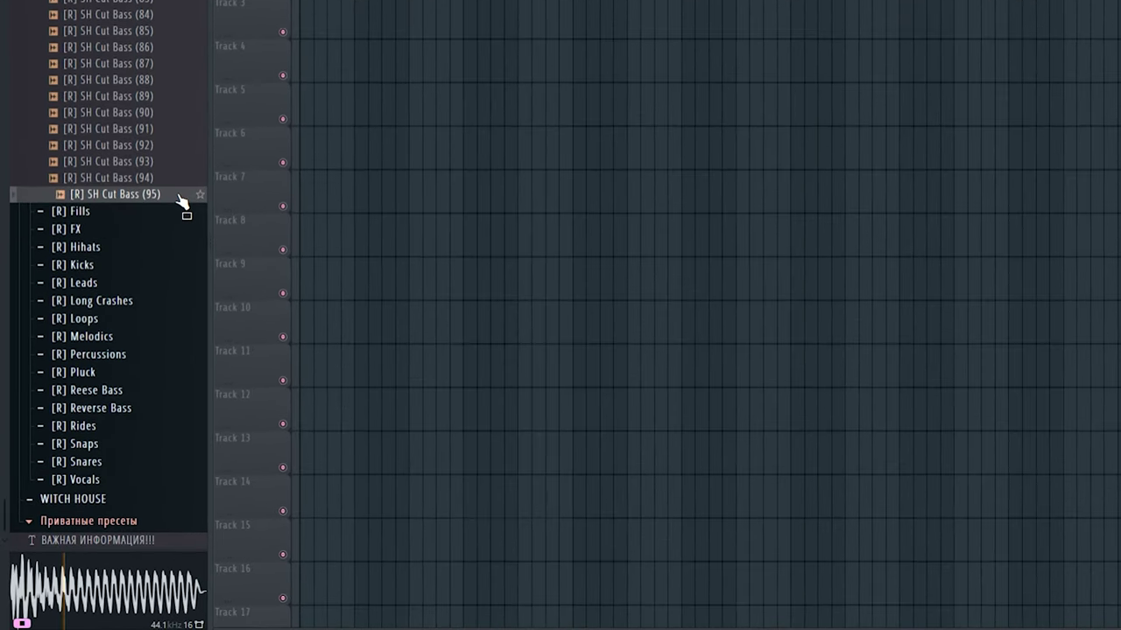
Step: Add the [R] SH Cut Bass (95) sample and a 3x Osc instrument to the channel rack
drag(138, 307, 260, 117)
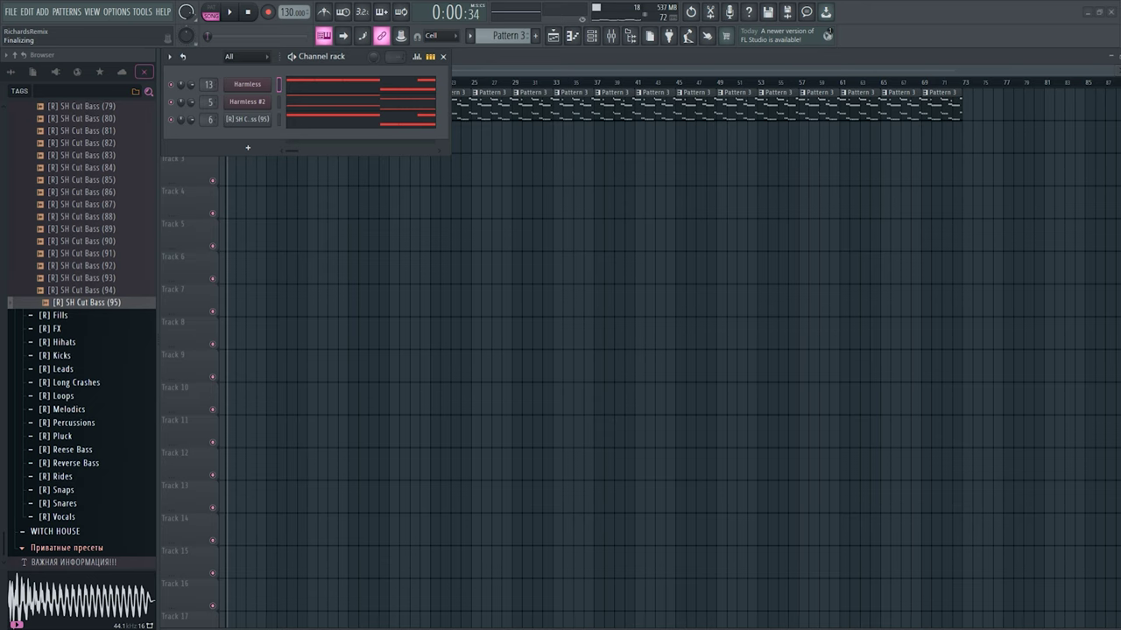
click(248, 147)
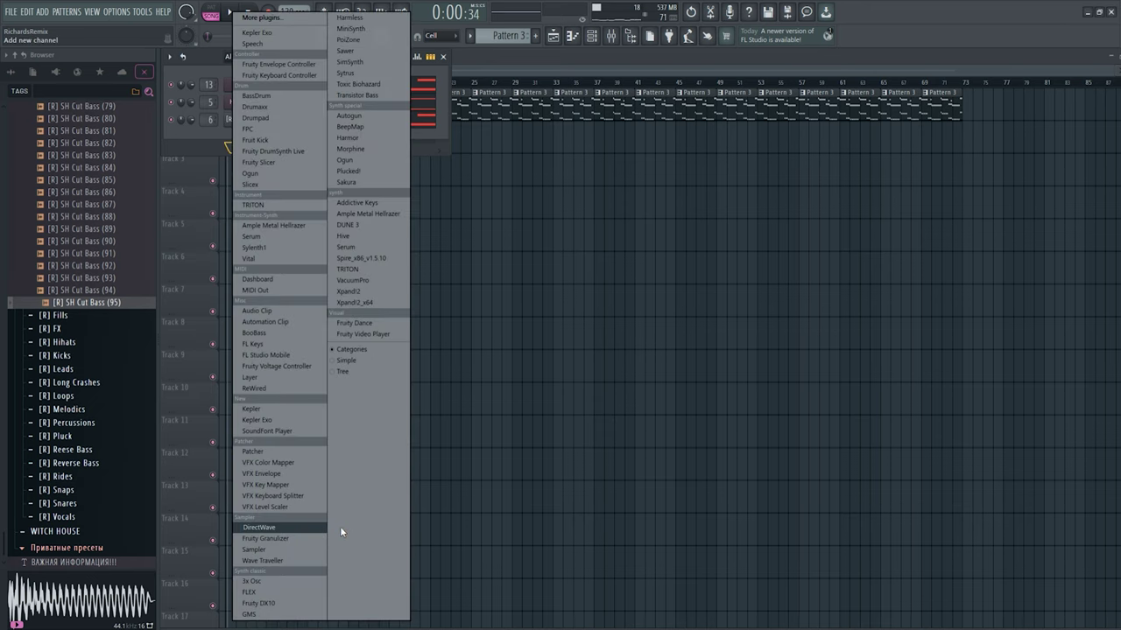
click(292, 583)
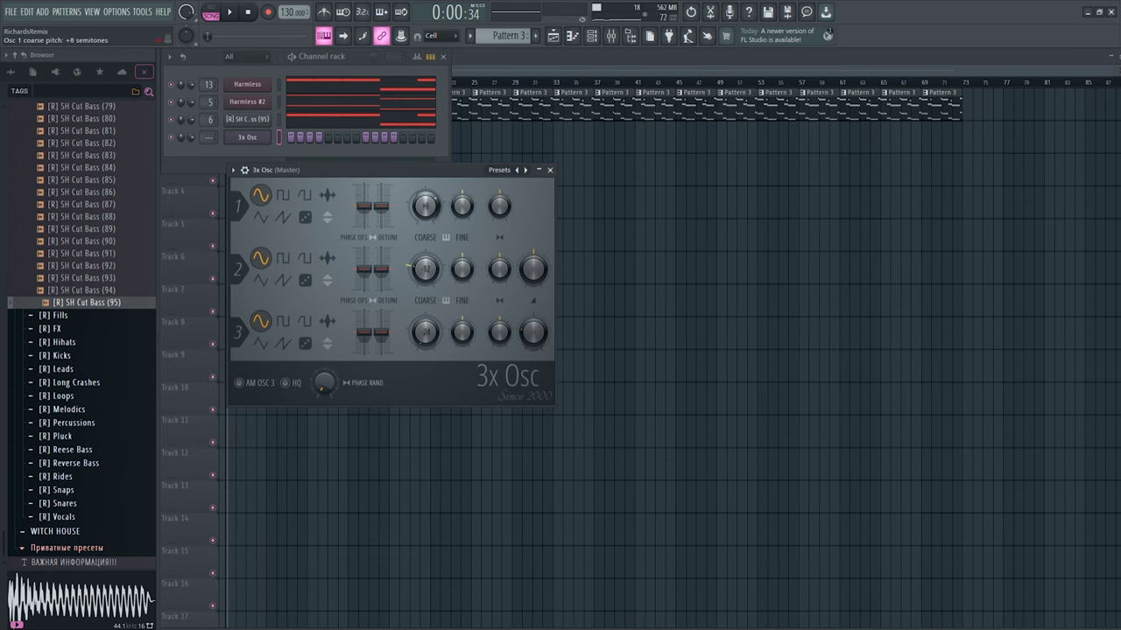
Step: Raise the coarse pitch of 3x Osc's oscillator 1 to 12 semitones and give it a triangle wave
drag(434, 221, 435, 217)
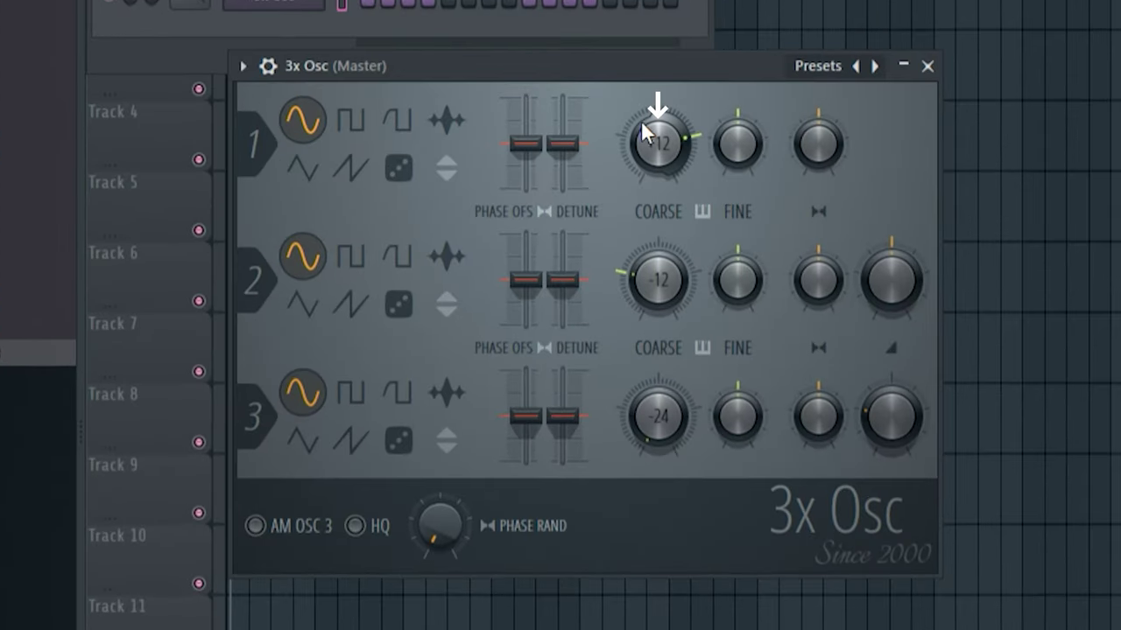
click(300, 167)
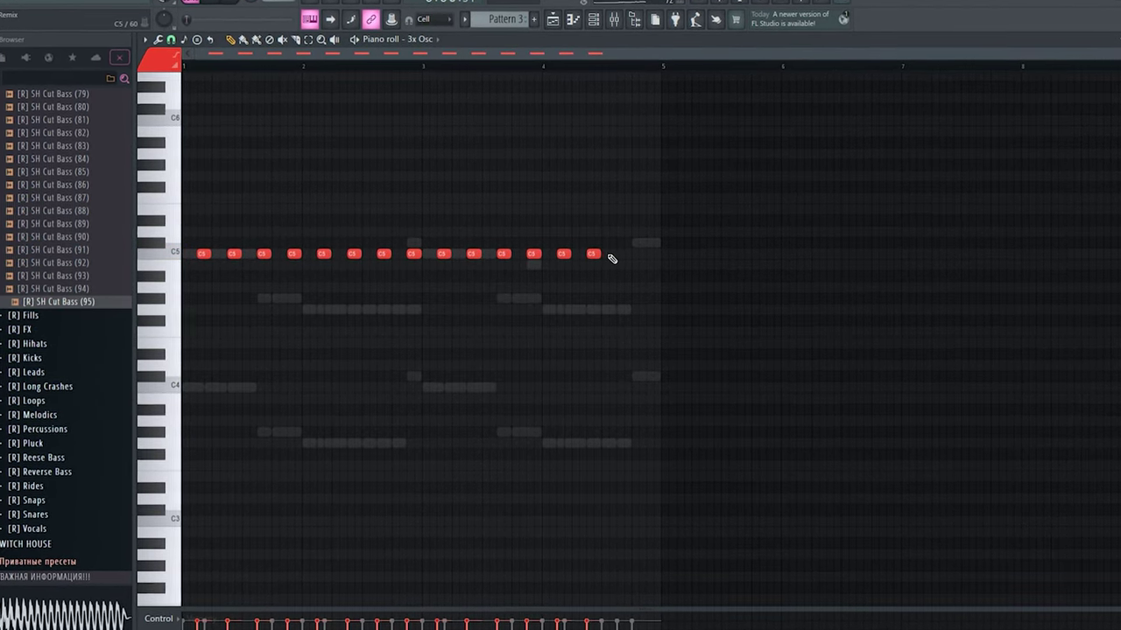
Step: Add G#5, G5, F5, D5 and D#5 notes between the repeated C5 notes in the 3x Osc pattern and play it
key(space)
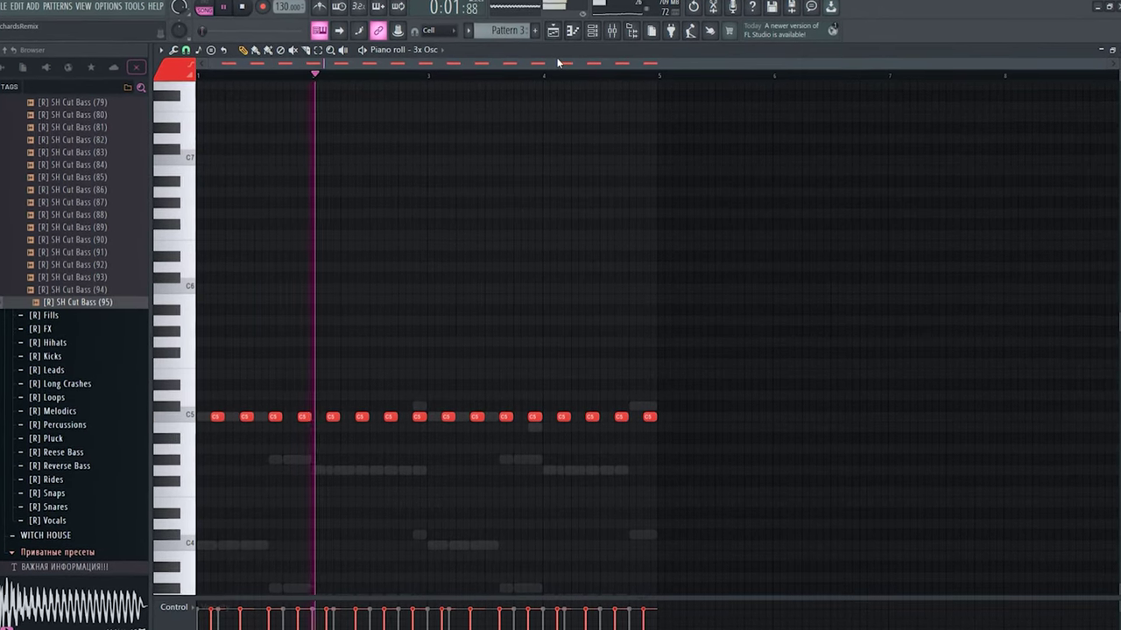
click(203, 331)
click(232, 342)
click(261, 363)
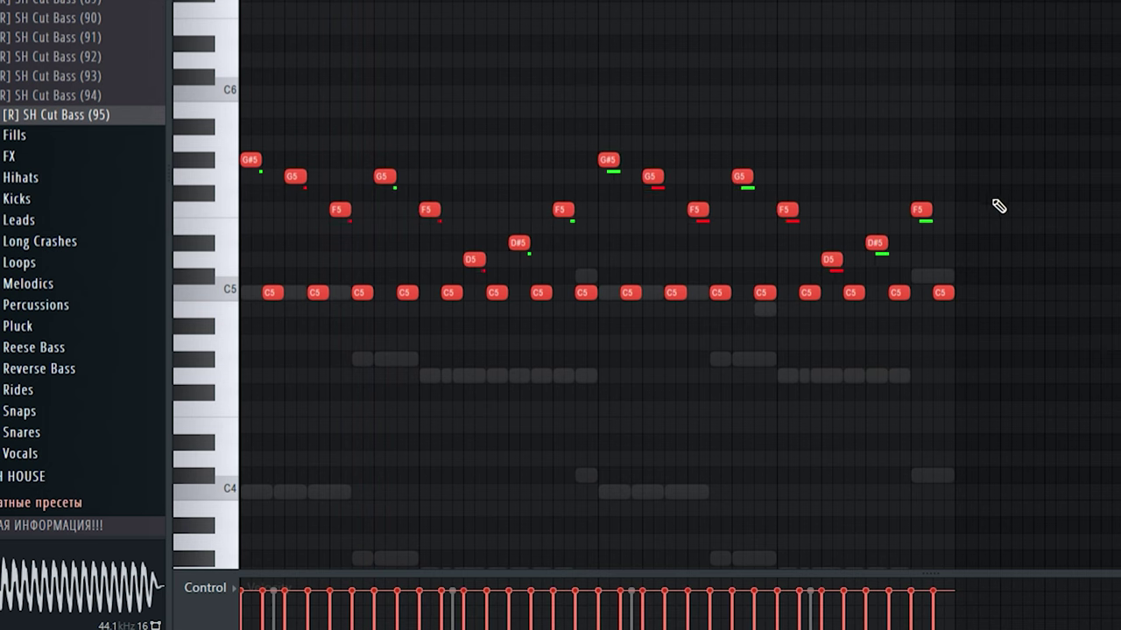
drag(814, 440, 758, 368)
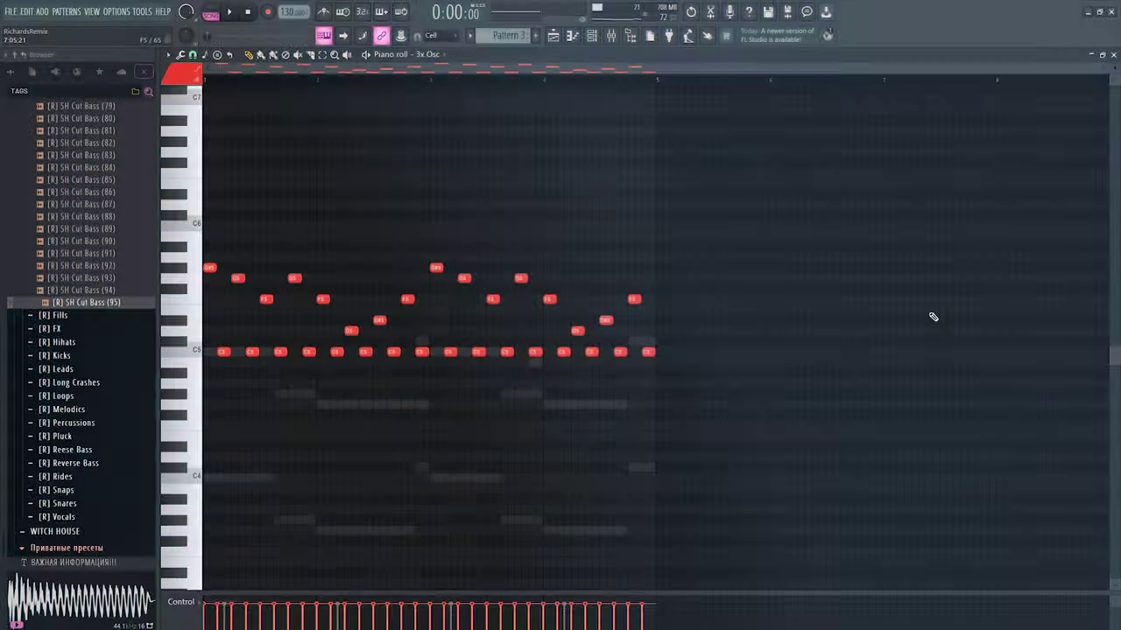
key(space)
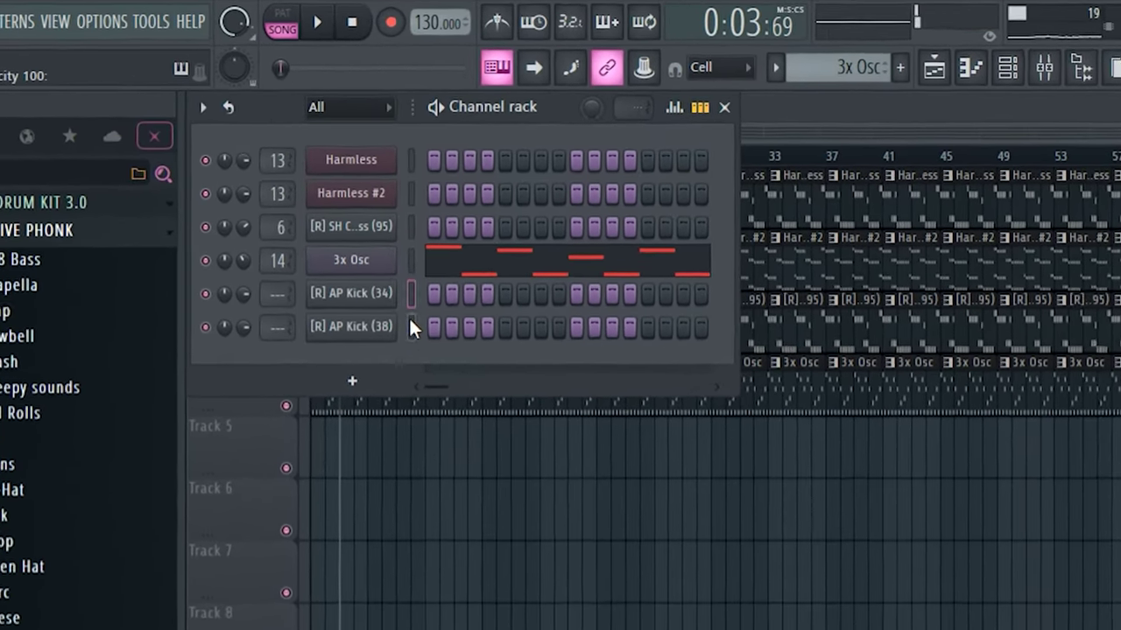
Step: Open the sampler settings of [R] AP Kick (38) and raise the Boost in its precomputed effects
click(411, 325)
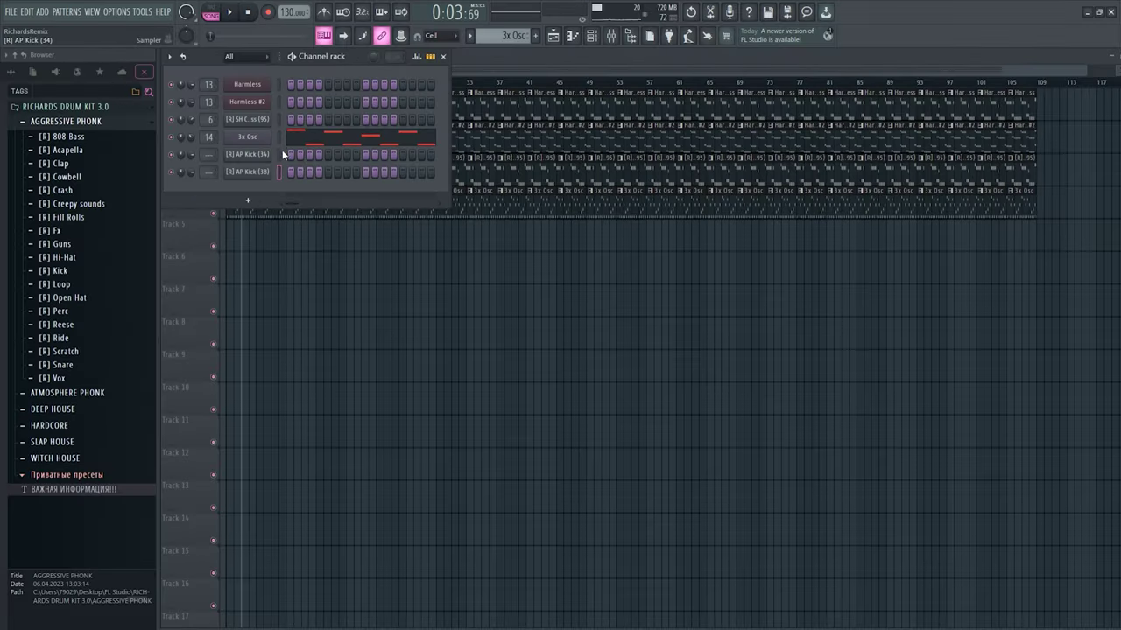
click(247, 172)
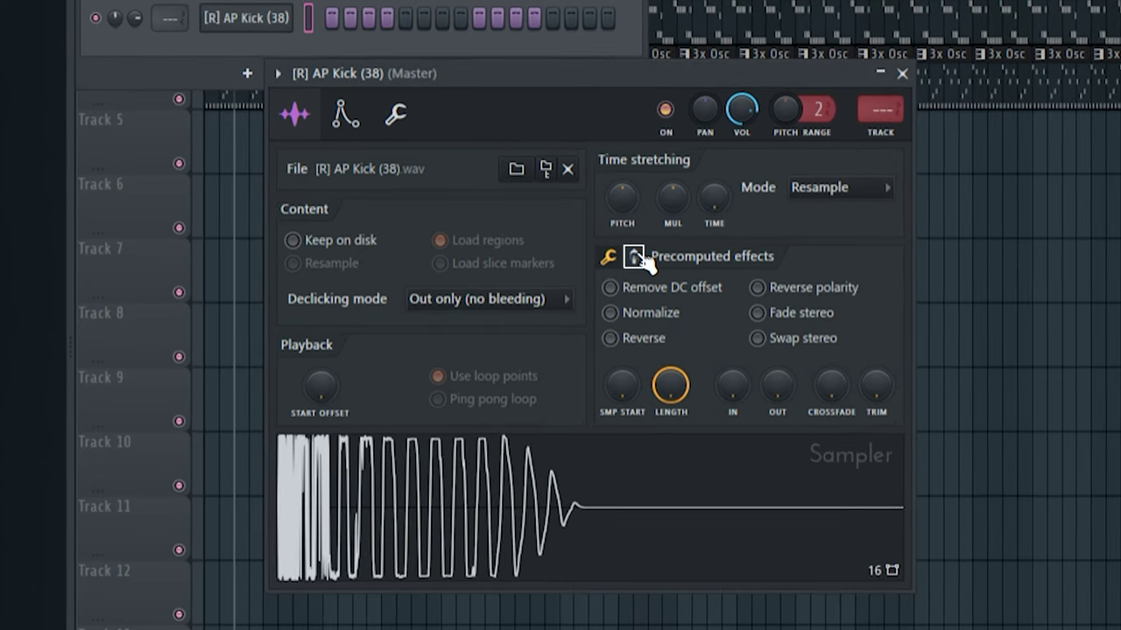
click(634, 255)
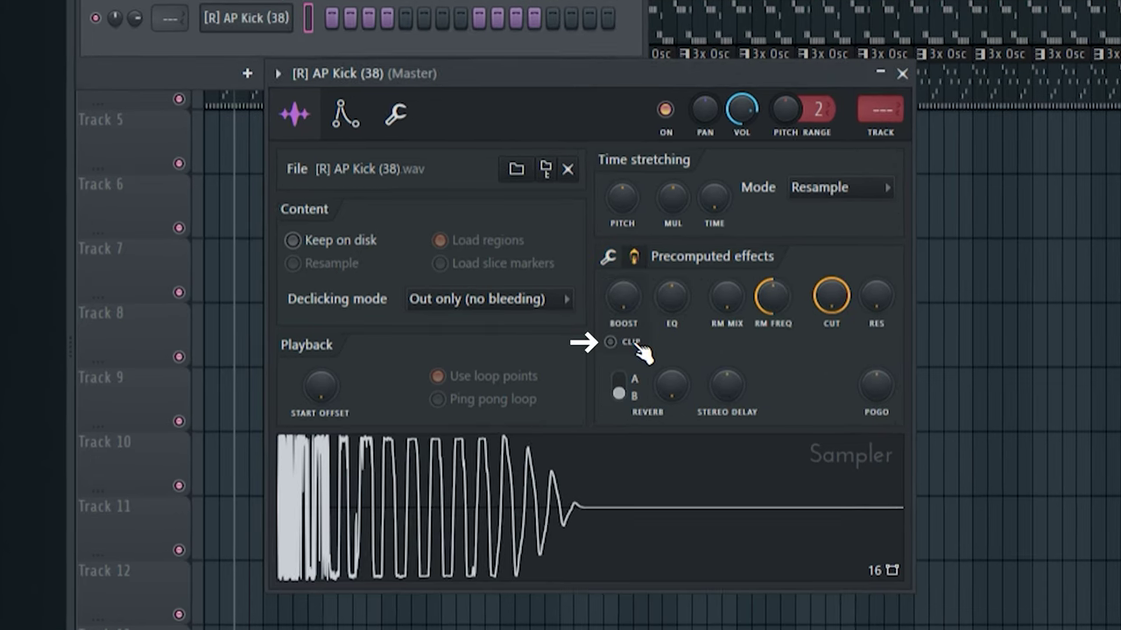
drag(624, 296, 624, 271)
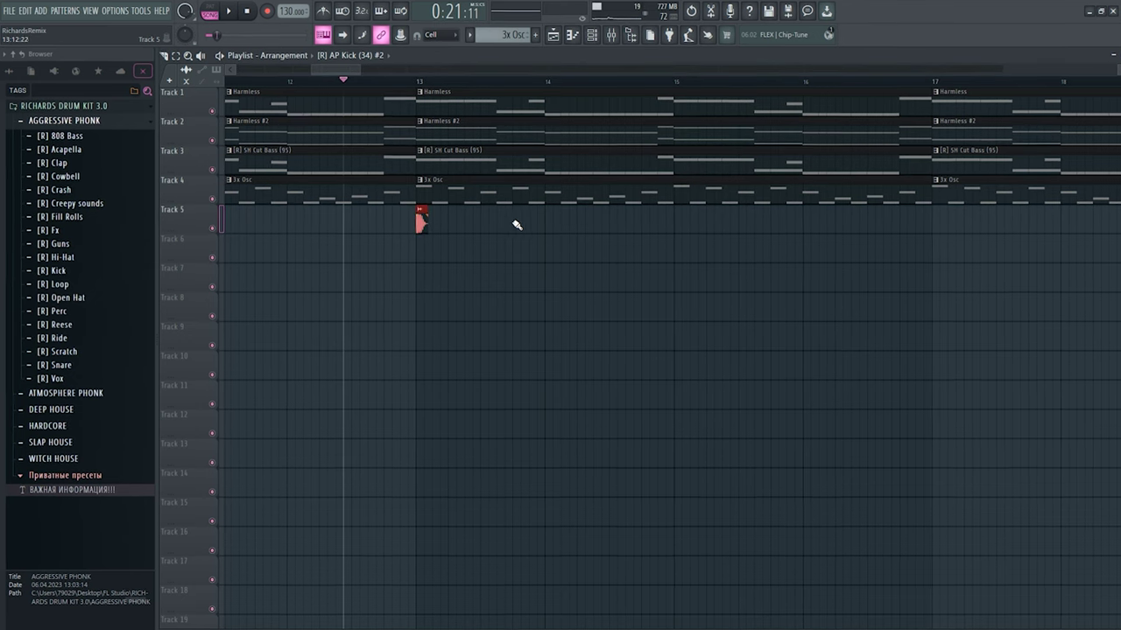
Step: Place [R] AP Kick (34) hits on Track 5 from bar 13 through bar 16, with one per beat in bar 16
click(517, 223)
click(550, 224)
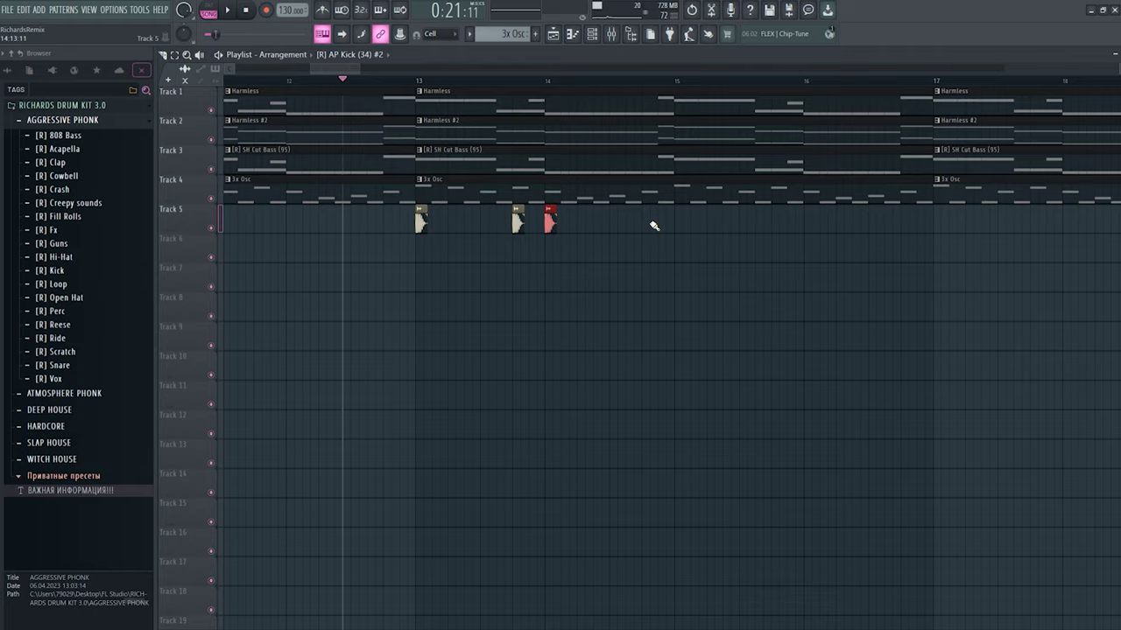
click(662, 223)
click(679, 223)
click(807, 223)
click(840, 224)
click(871, 223)
click(906, 223)
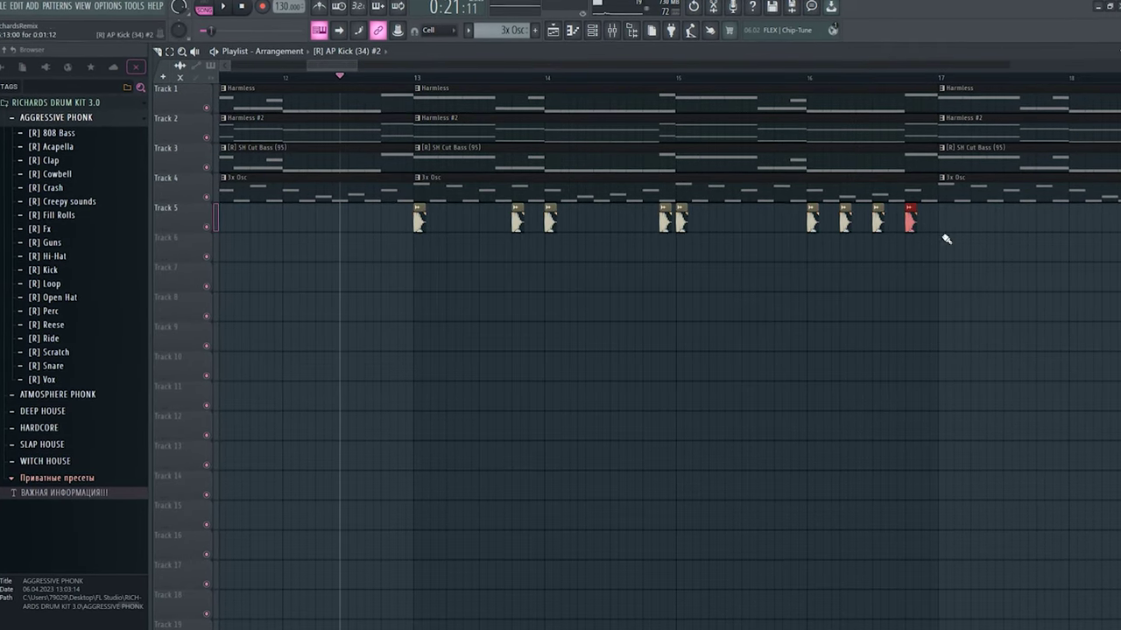
Step: Continue the [R] AP Kick (34) hits on Track 5 with one per beat across bars 17 to 20
scroll(888, 255, down, 3)
scroll(555, 225, right, 3)
click(552, 223)
click(575, 223)
click(596, 224)
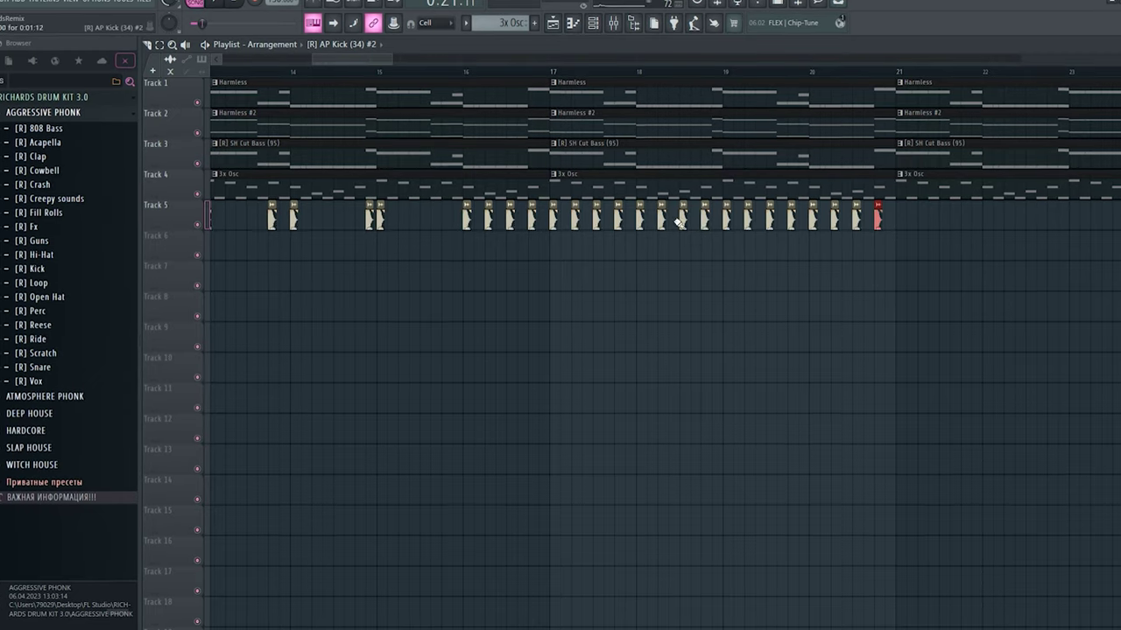
scroll(679, 222, down, 2)
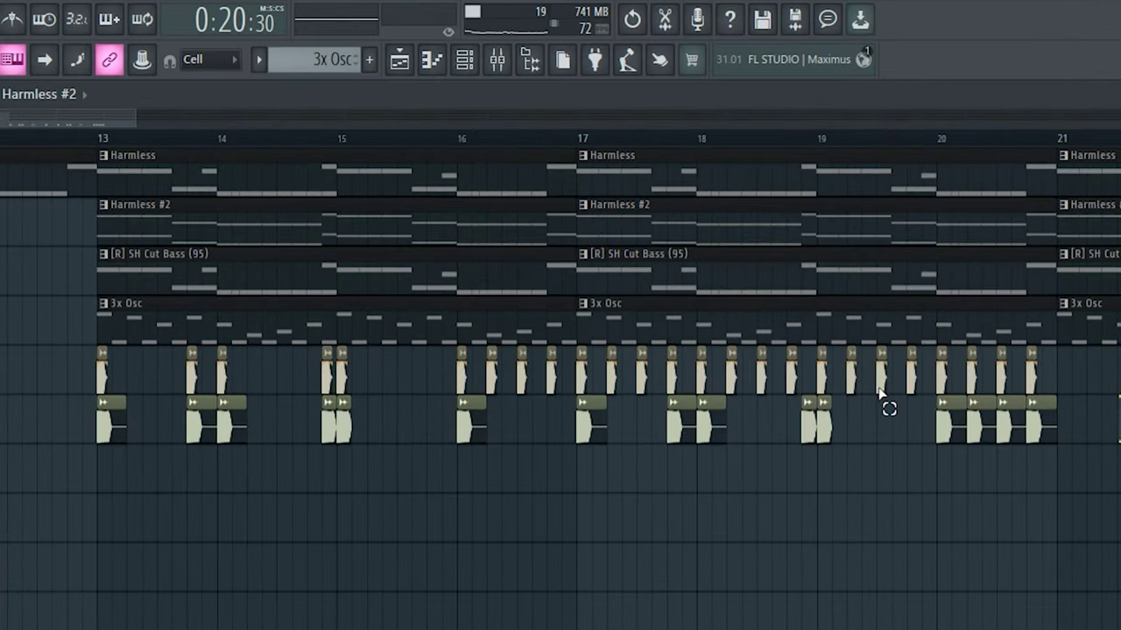
drag(792, 234, 348, 225)
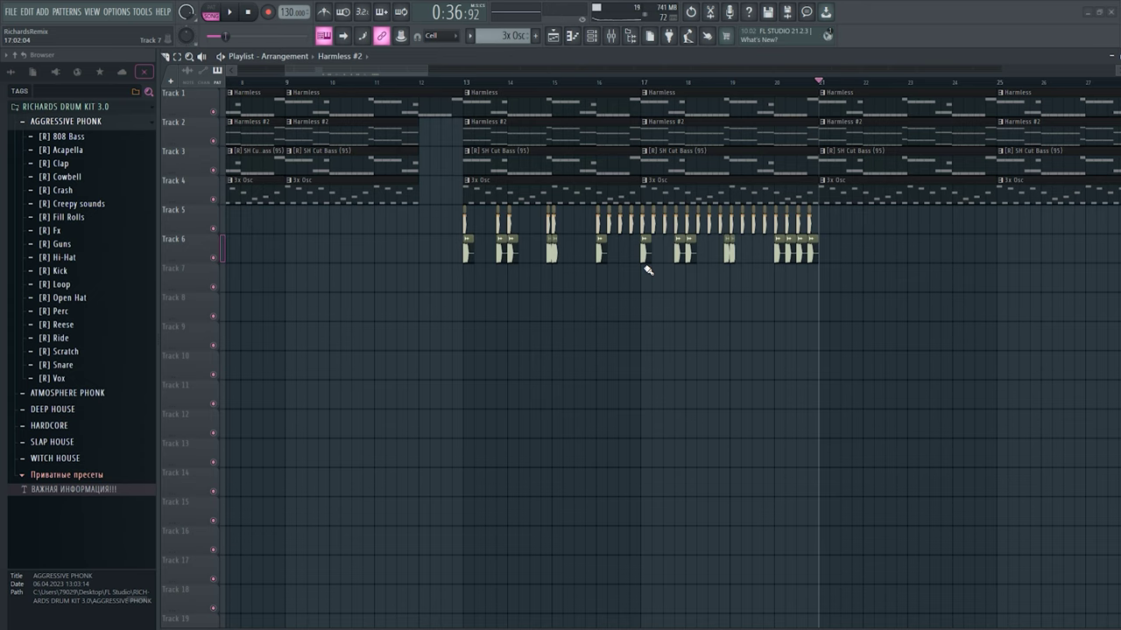
Step: Add the [R] AP Reese (13) sample as a channel and write its C5, G#4, G4 bassline, repeating the two-bar phrase to fill four bars
drag(131, 488, 213, 189)
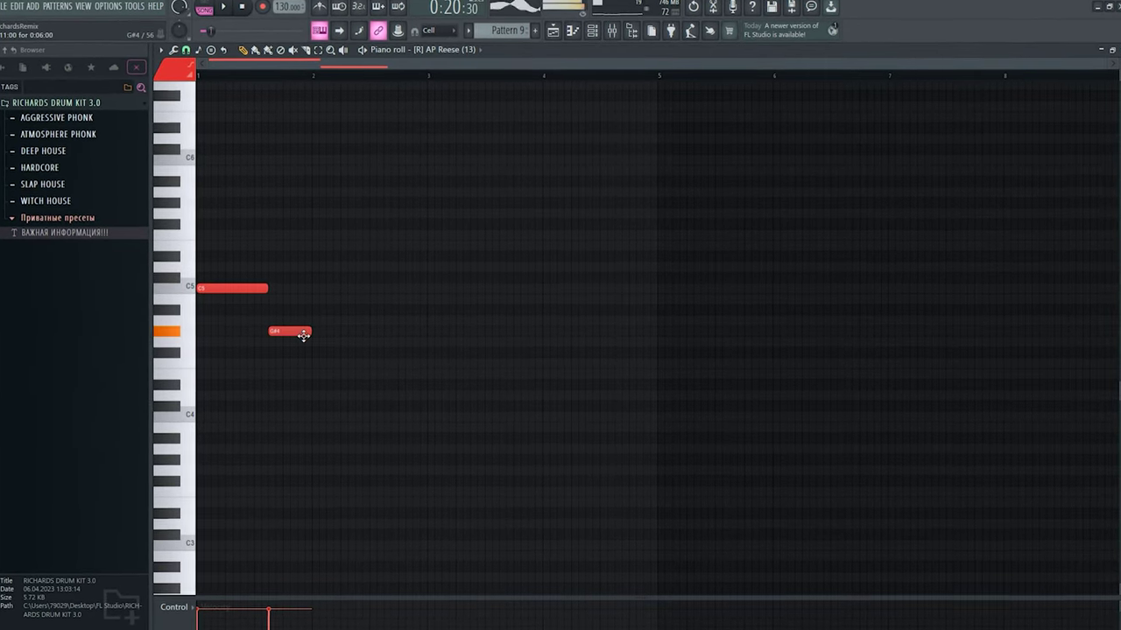
key(ctrl+b)
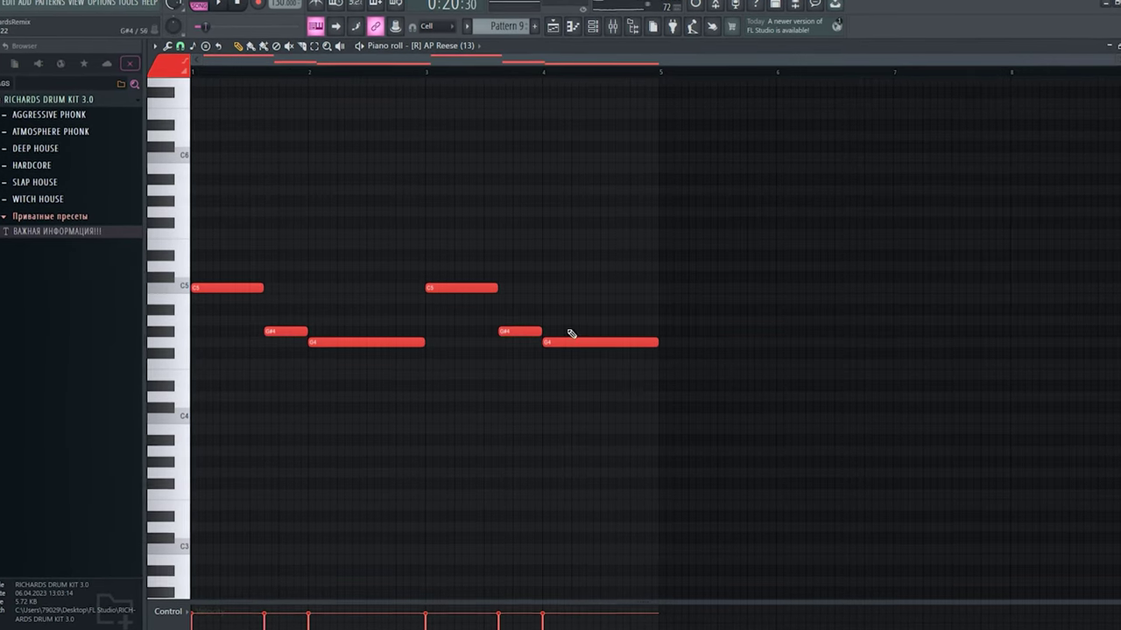
double_click(328, 289)
key(Escape)
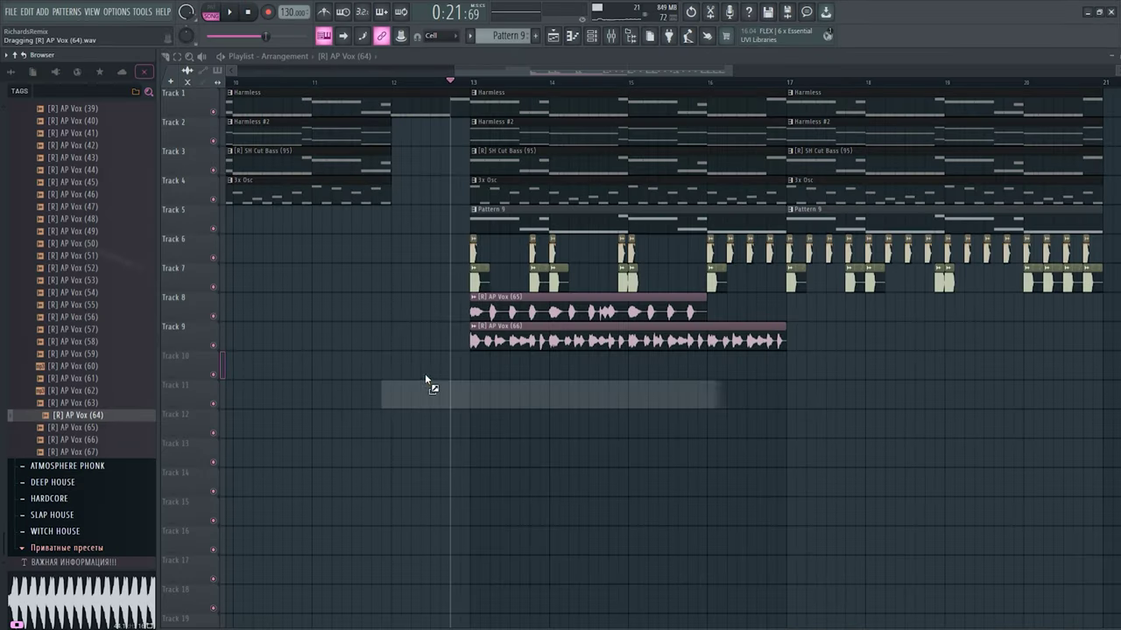
Step: Place the [R] AP Vox (64) sample on Track 10 starting at bar 13
drag(425, 373, 477, 377)
Step: Time-stretch the [R] AP Vox (64) clip to 4 bars and route it to mixer track 29
double_click(712, 380)
right_click(696, 176)
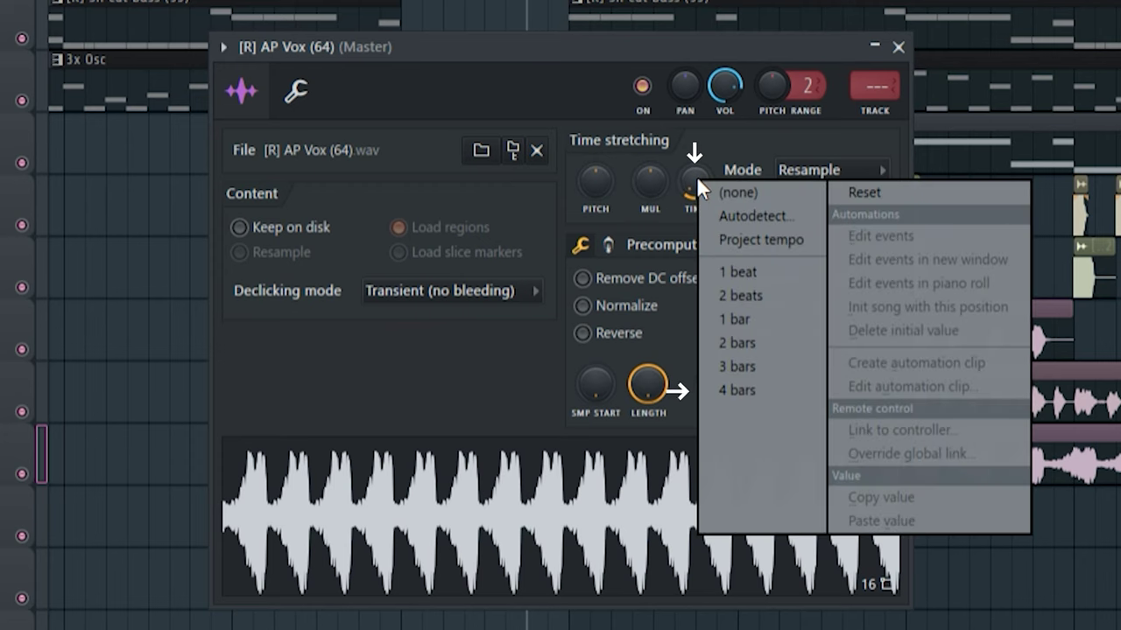
click(758, 388)
scroll(875, 86, up, 12)
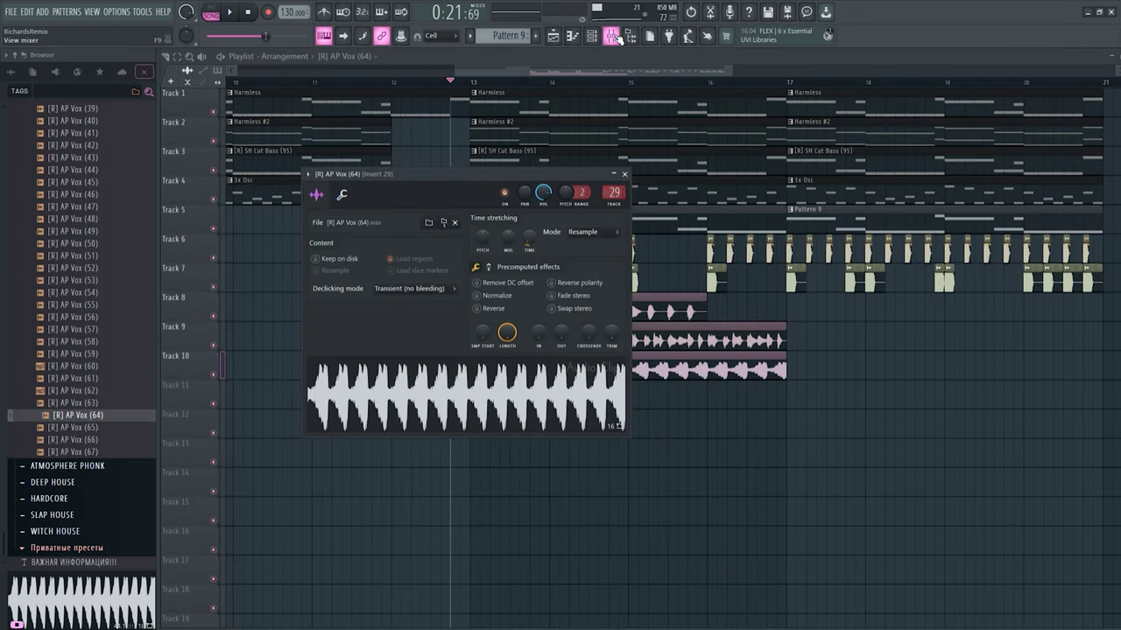
Step: Reverse the [R] AP Vox (64) audio clip and play it back with Track 10 soloed
click(611, 35)
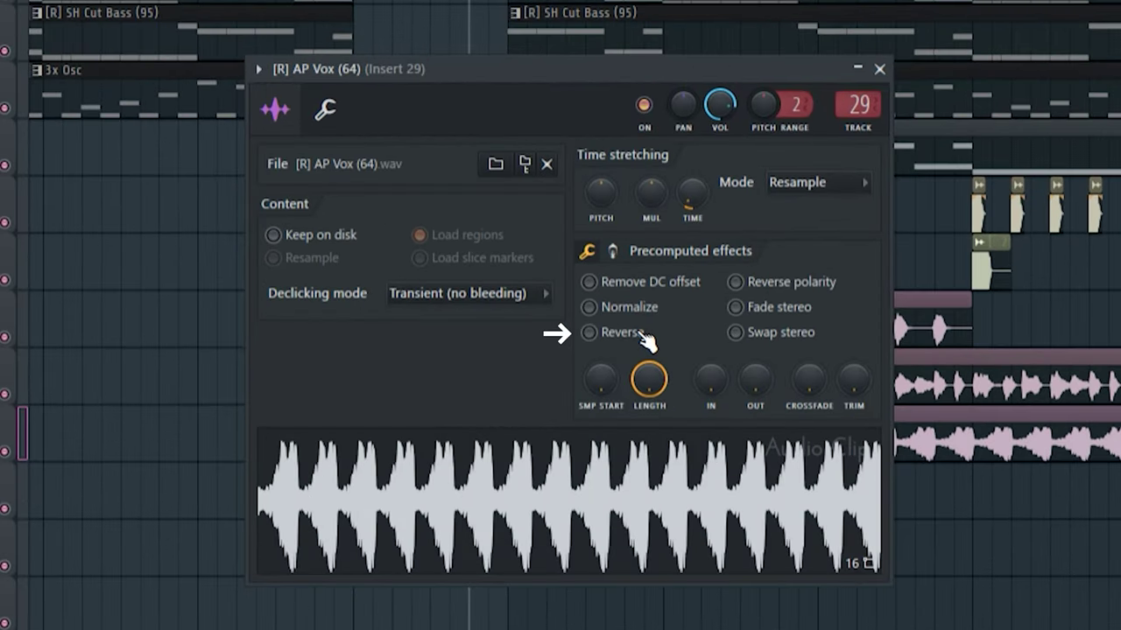
click(645, 335)
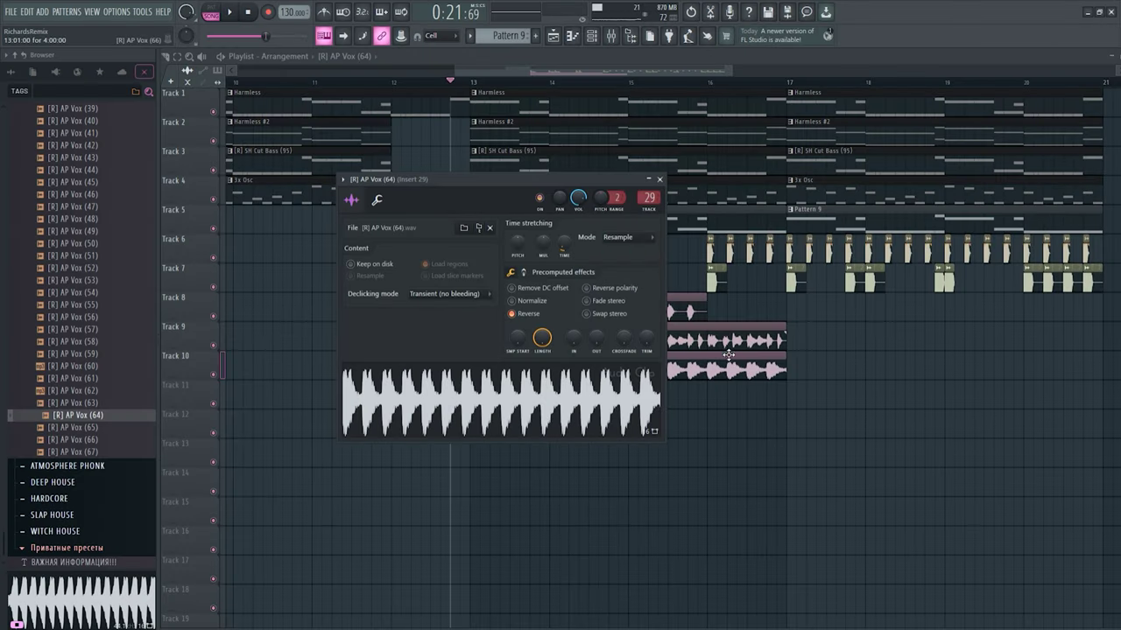
key(space)
key(Escape)
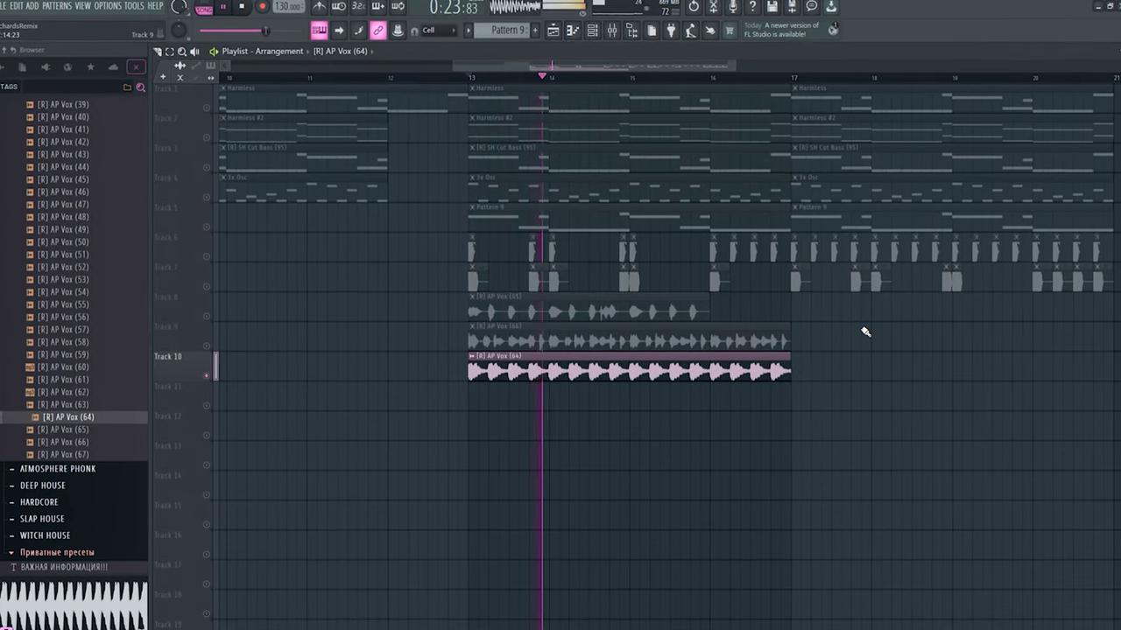
key(space)
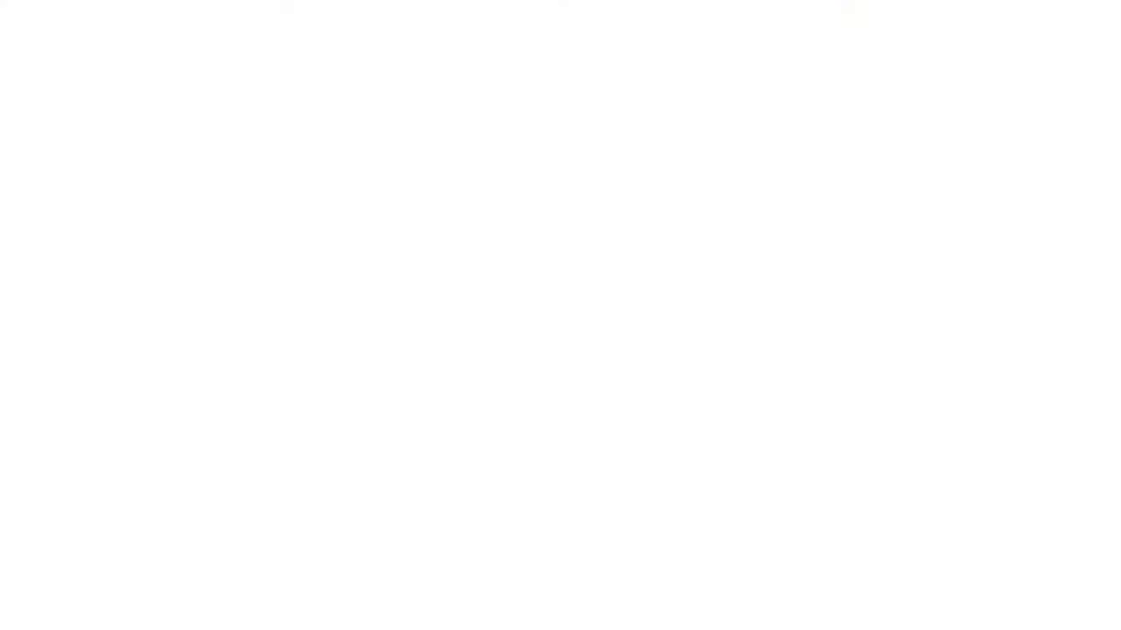
key(space)
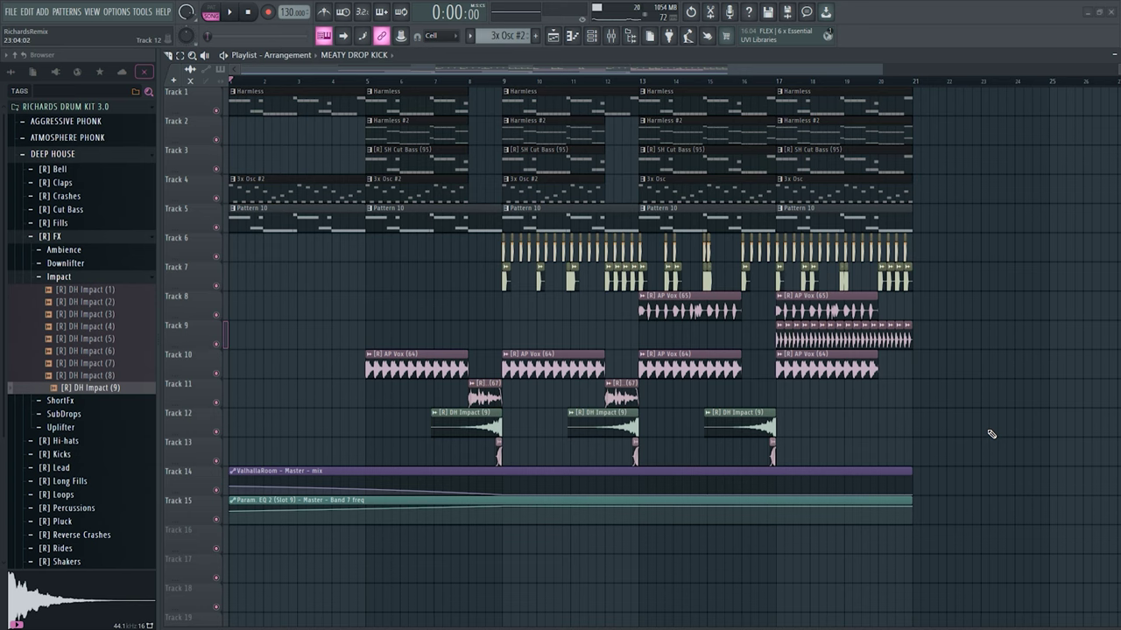
Step: Select all notes of the 3x Osc #2 pattern in the piano roll and play Track 4 soloed, skipping ahead to bar 13
double_click(312, 189)
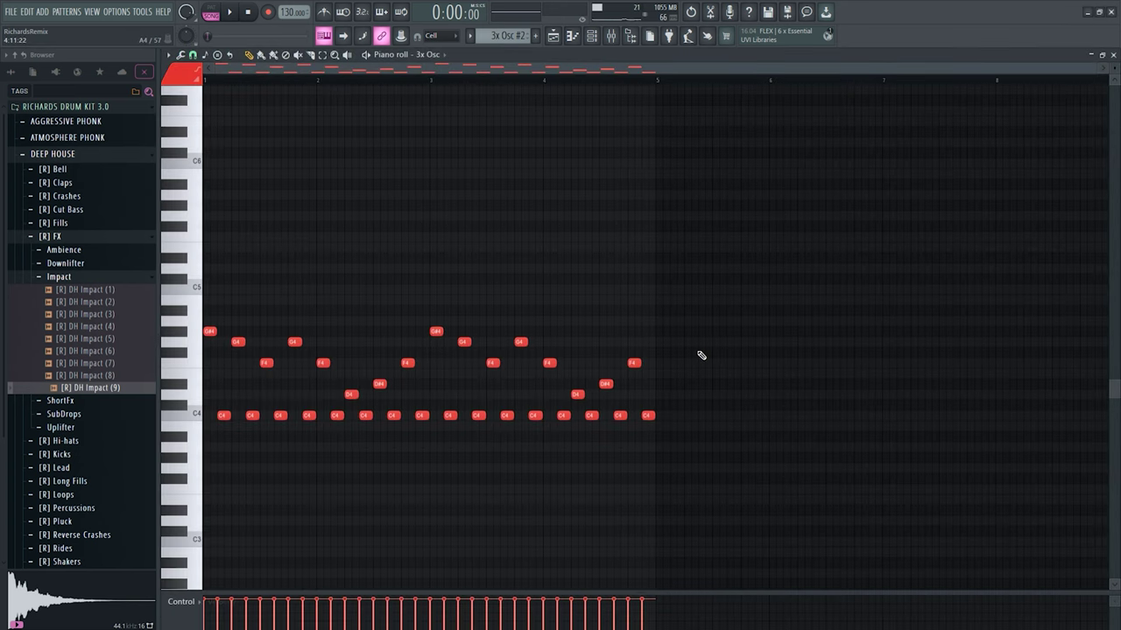
drag(810, 438, 138, 260)
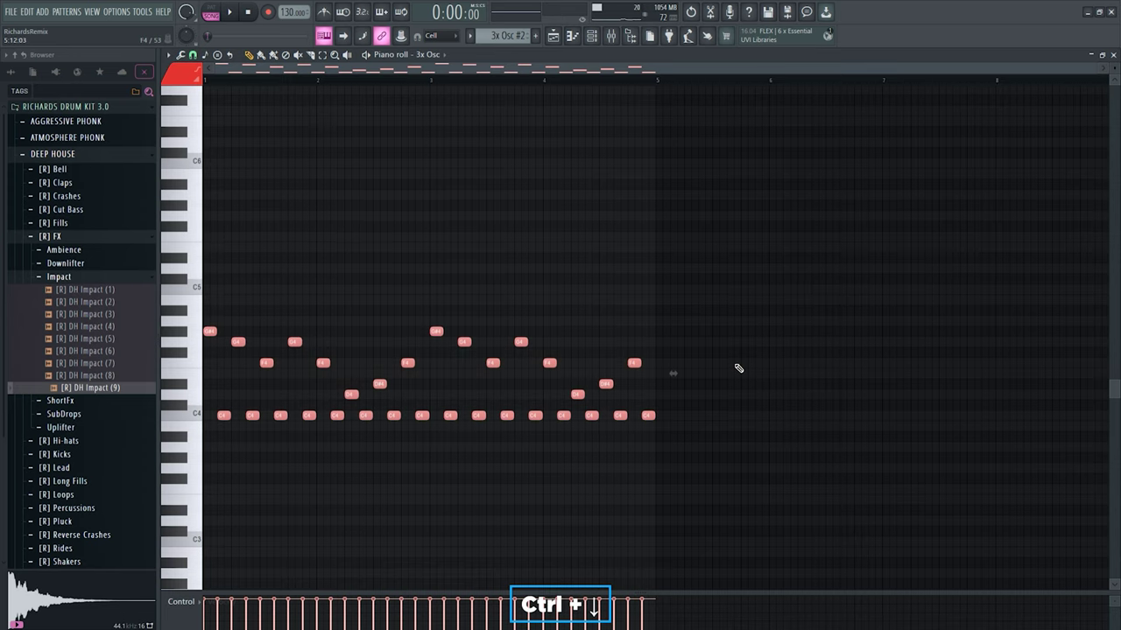
click(1113, 54)
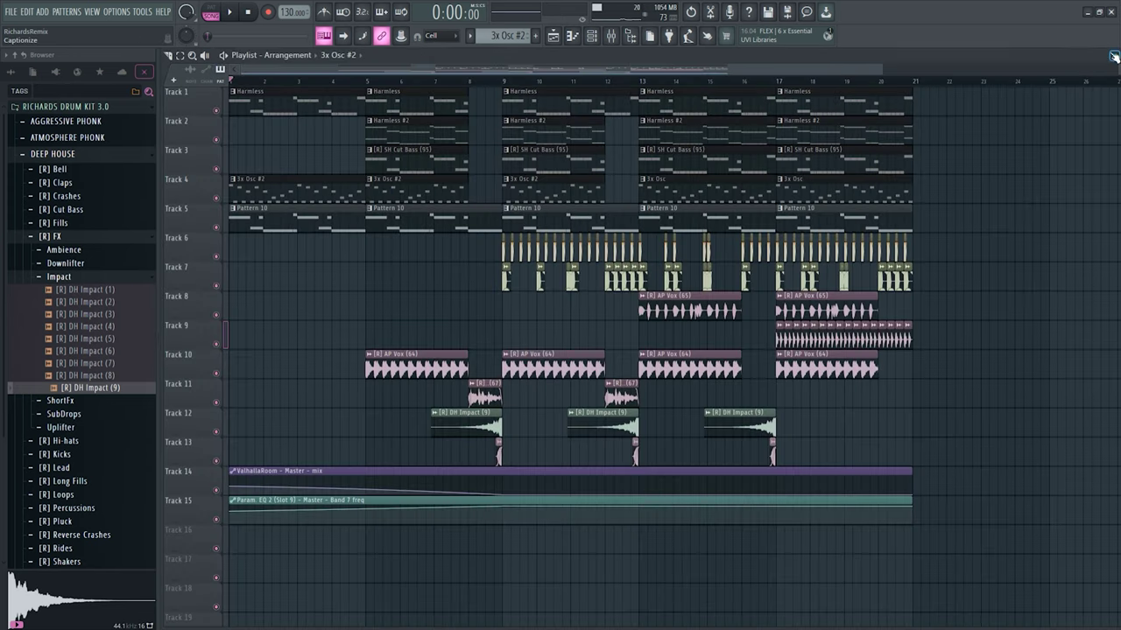
key(space)
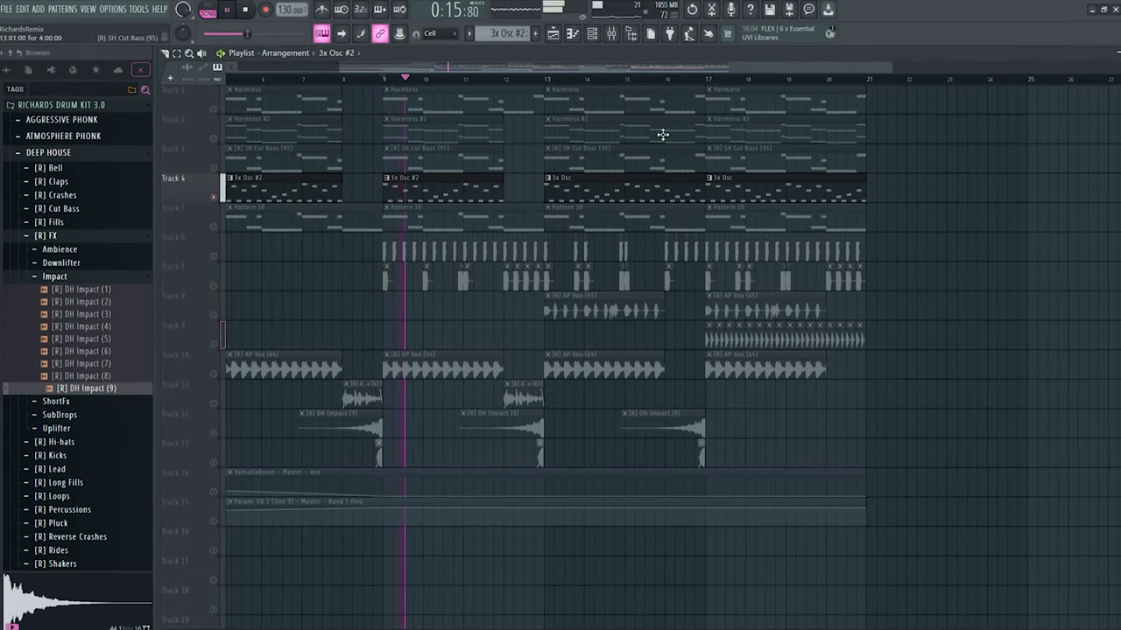
click(550, 77)
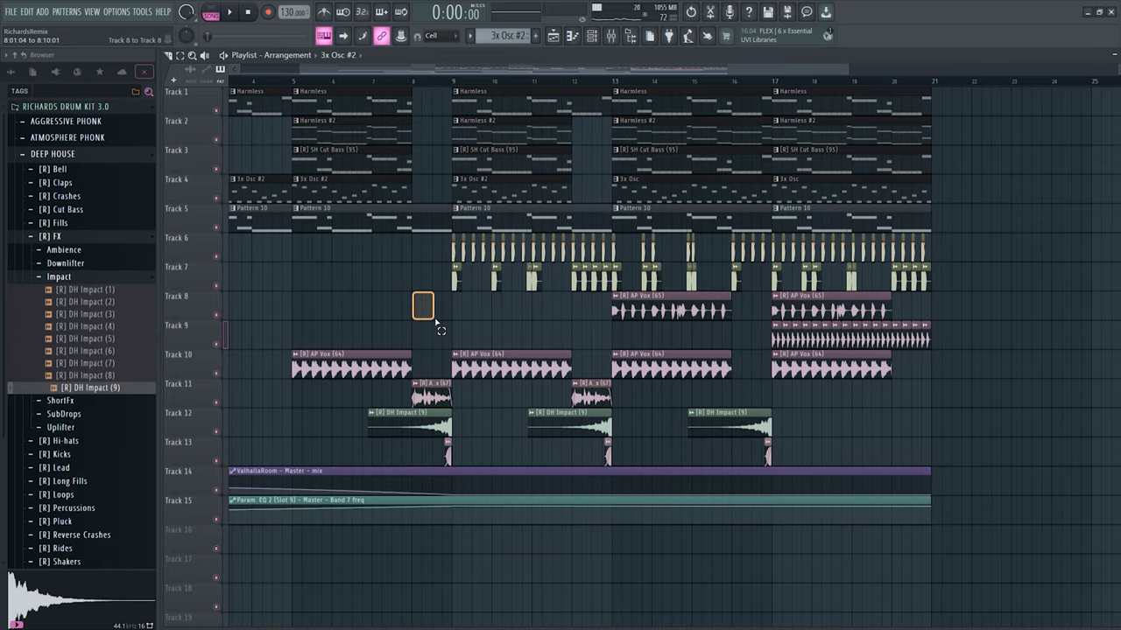
Step: Inspect the audio clip settings of the first [R] AP Vox (67) clip on Track 11
drag(436, 319, 452, 342)
double_click(430, 390)
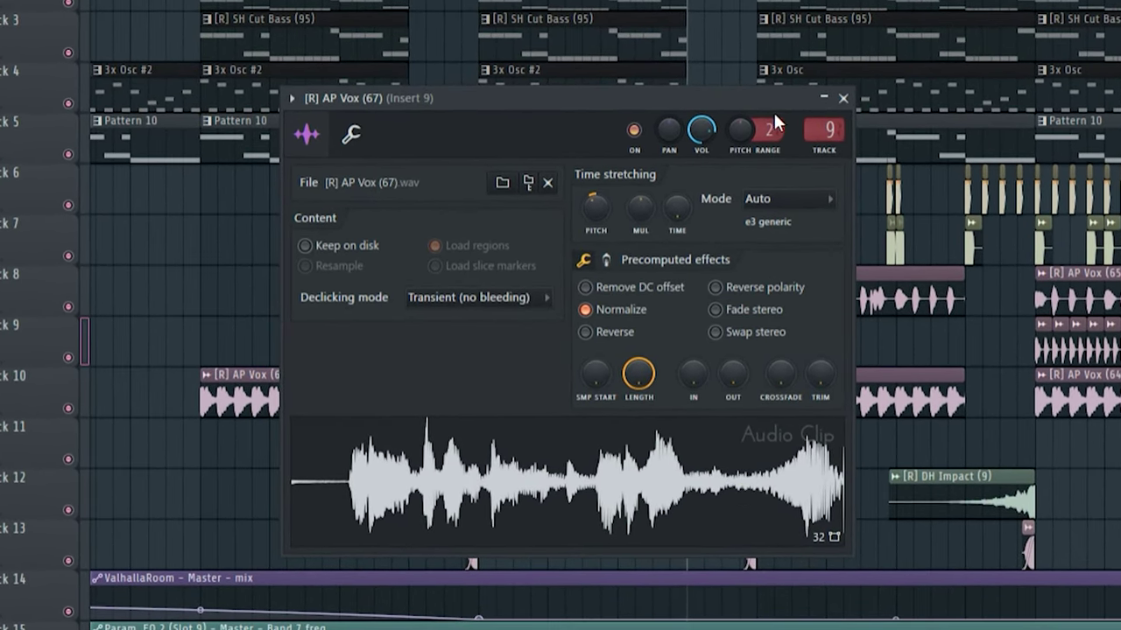
click(843, 98)
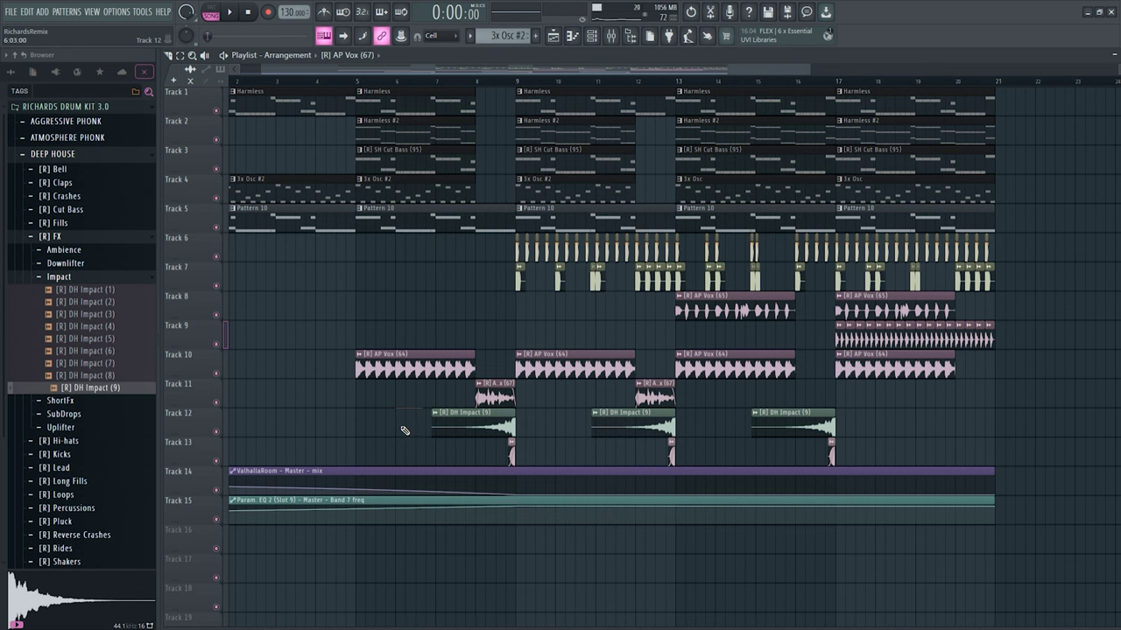
Step: Play the [R] DH Impact (9) clips on Track 12 and the short hits on Track 13 soloed together
drag(404, 430, 521, 459)
key(space)
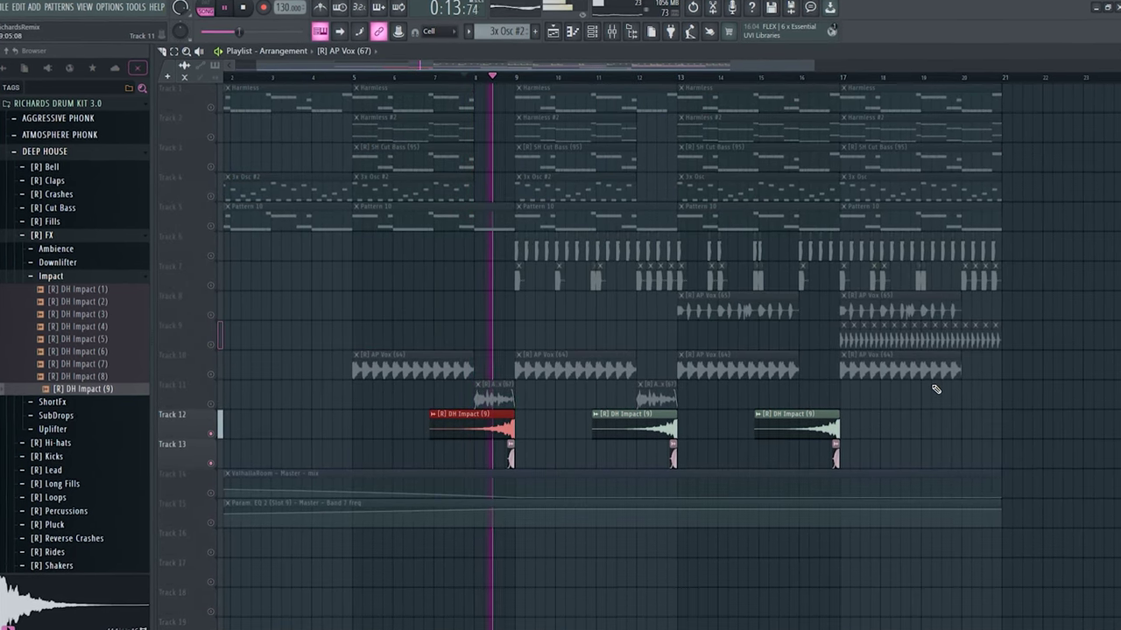
key(space)
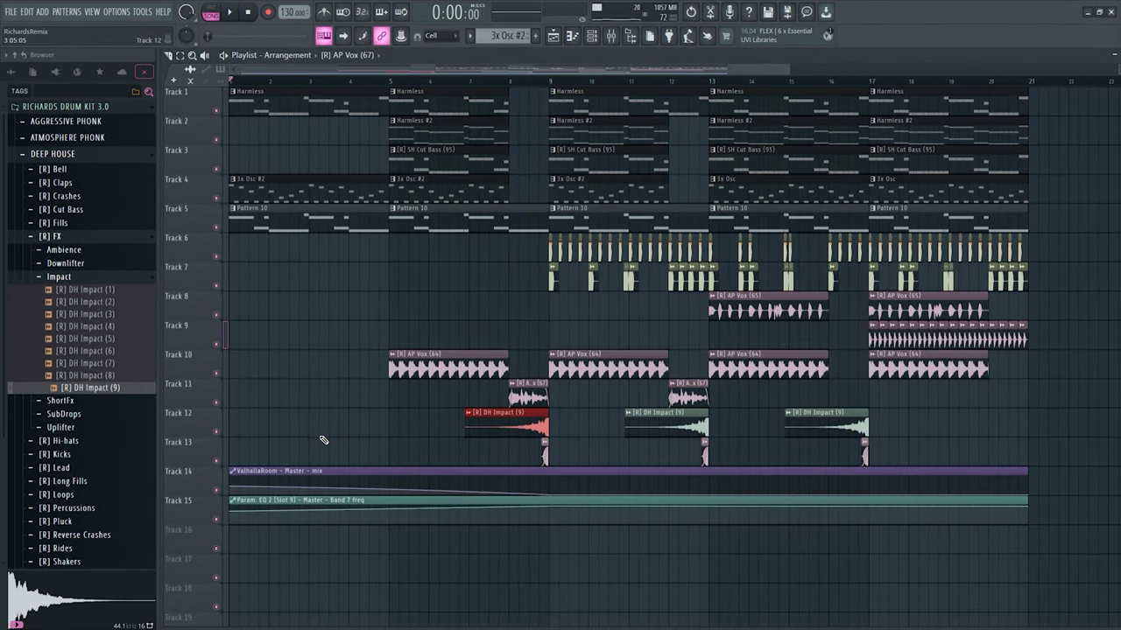
drag(322, 443, 461, 433)
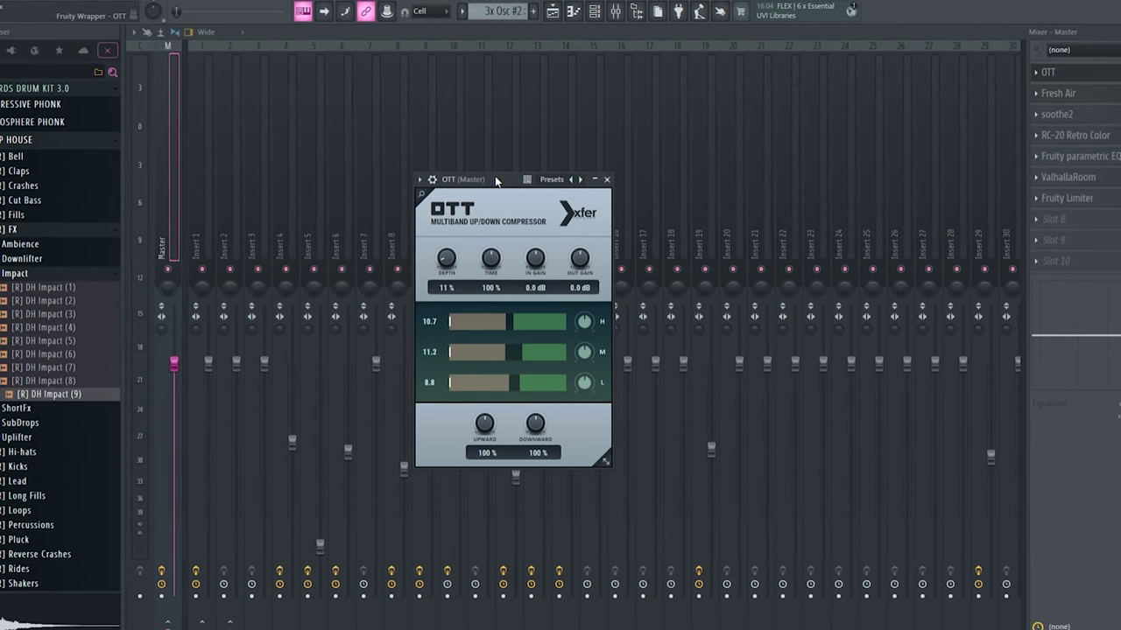
Step: Review the Fresh Air, Fruity parametric EQ 2, ValhallaRoom and Fruity Limiter settings on the Master mixer track
click(1057, 94)
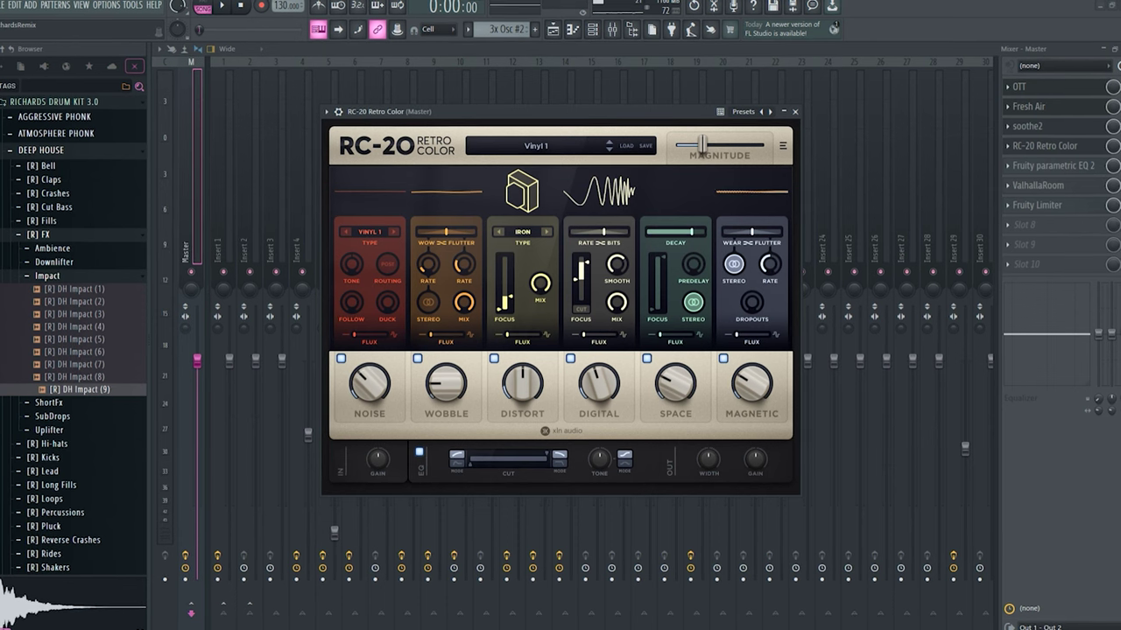
click(1050, 166)
click(1046, 186)
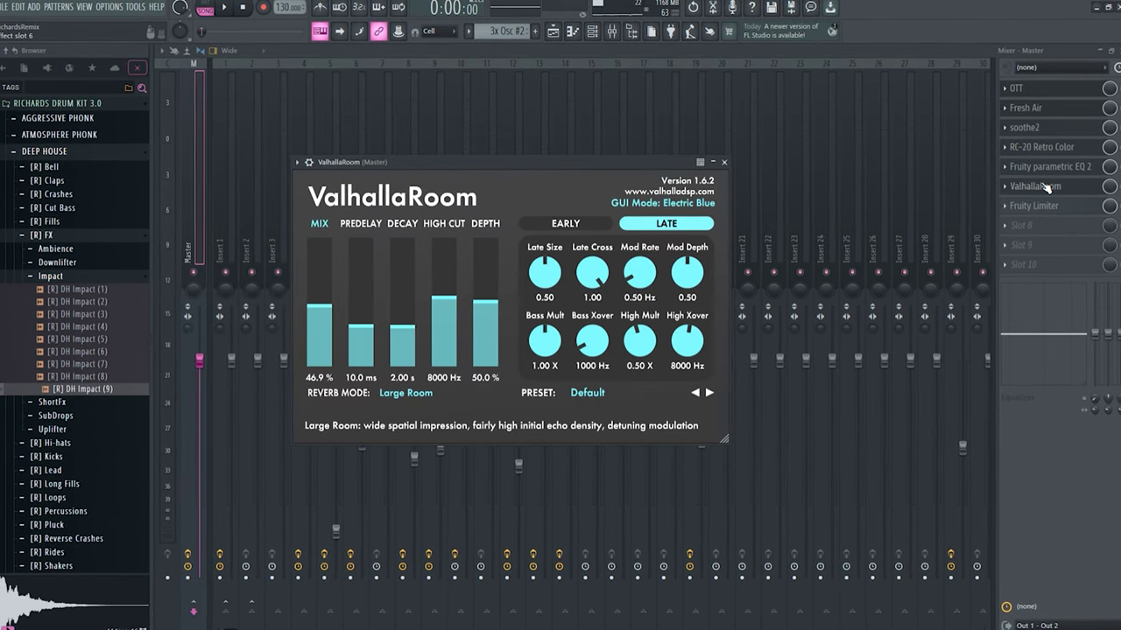
click(1036, 206)
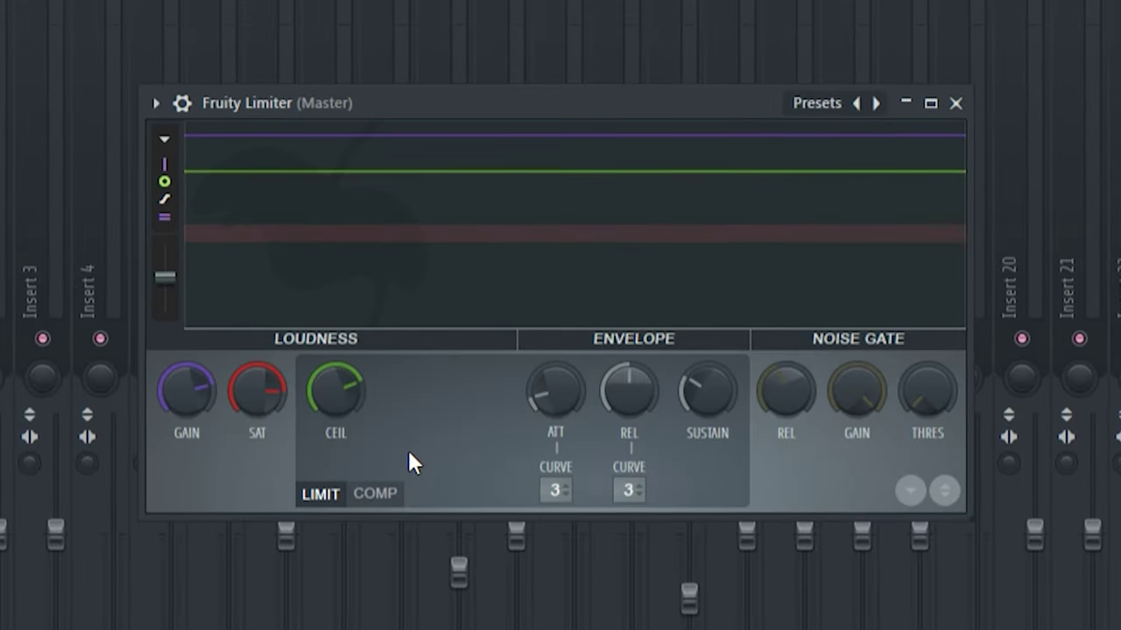